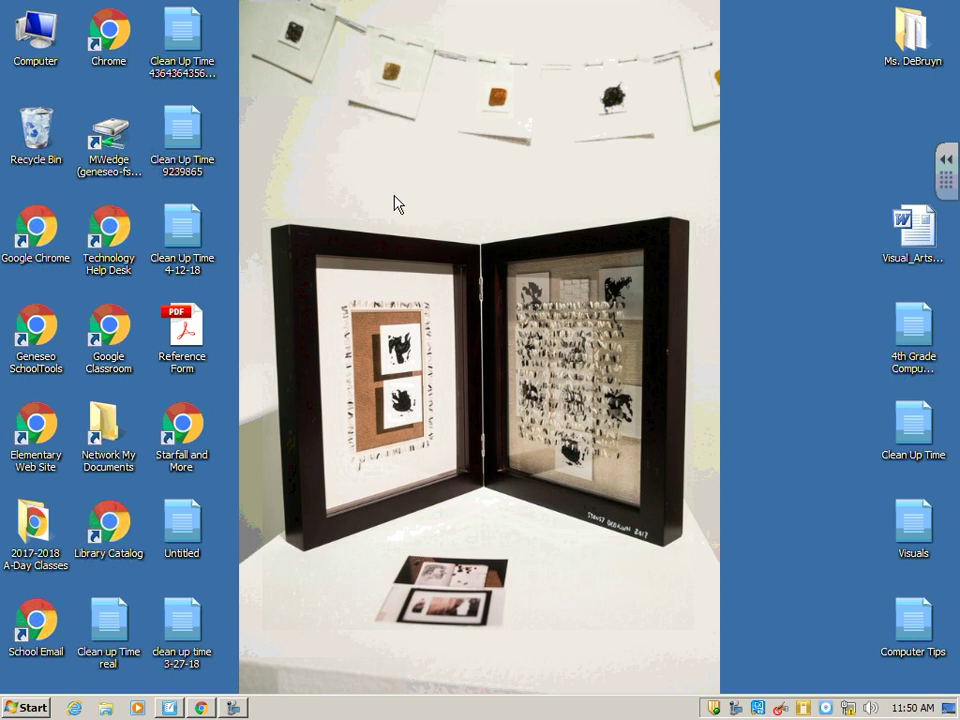
Open Computer and display its drives as large icons
double_click(42, 36)
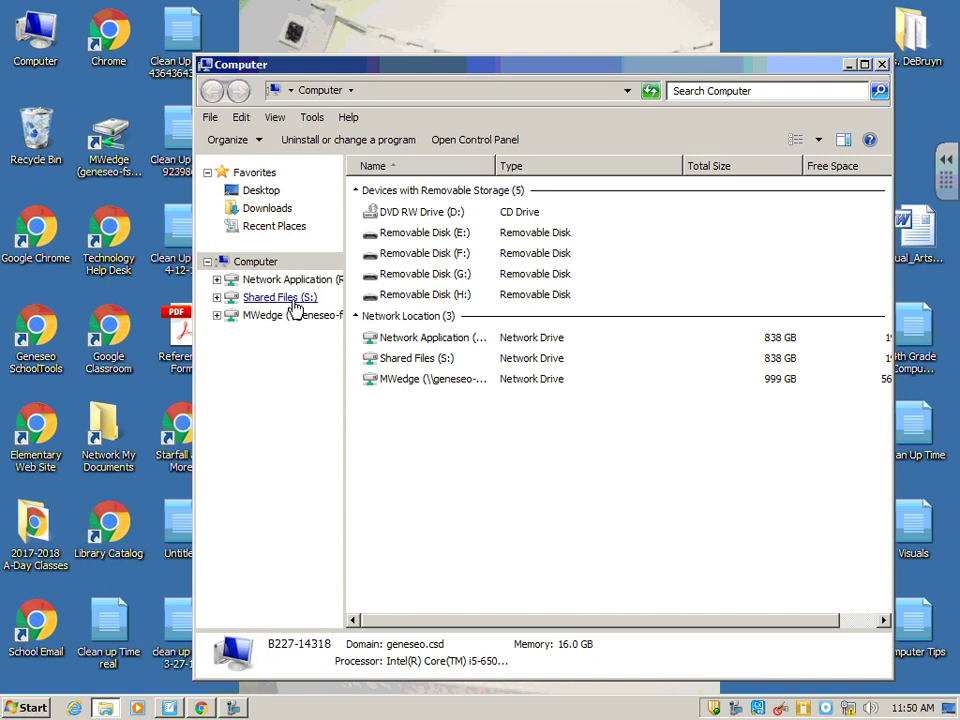
left_click(819, 140)
left_click(880, 54)
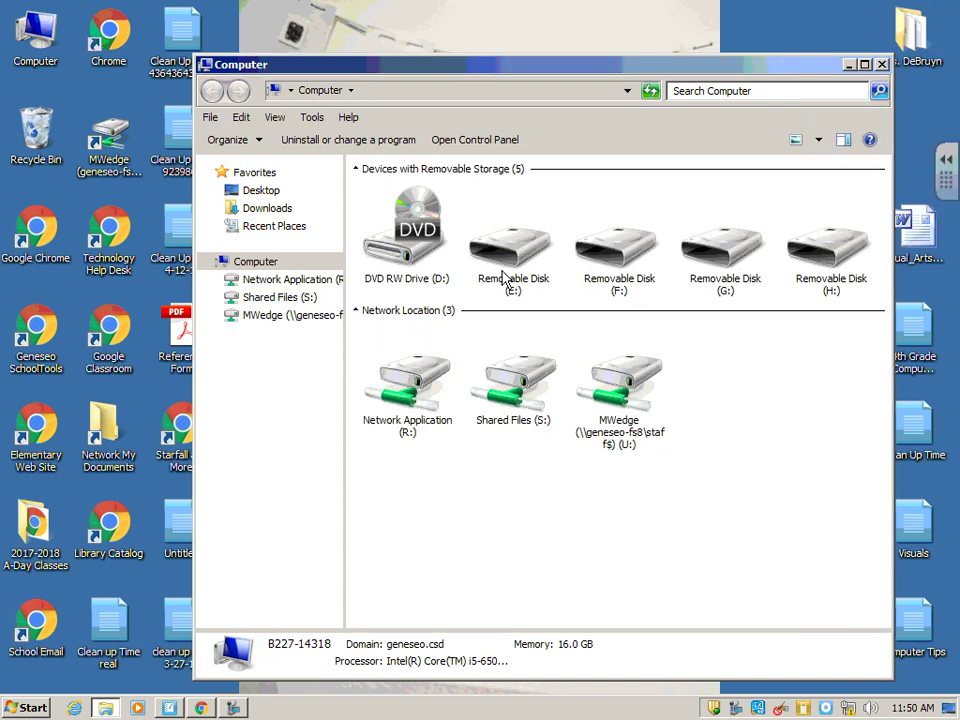
On Shared Files (S:), browse Elementary Classes to the teacher's folder, 5-Art Club, April-May, and open the teacher's Photoshop file
double_click(515, 384)
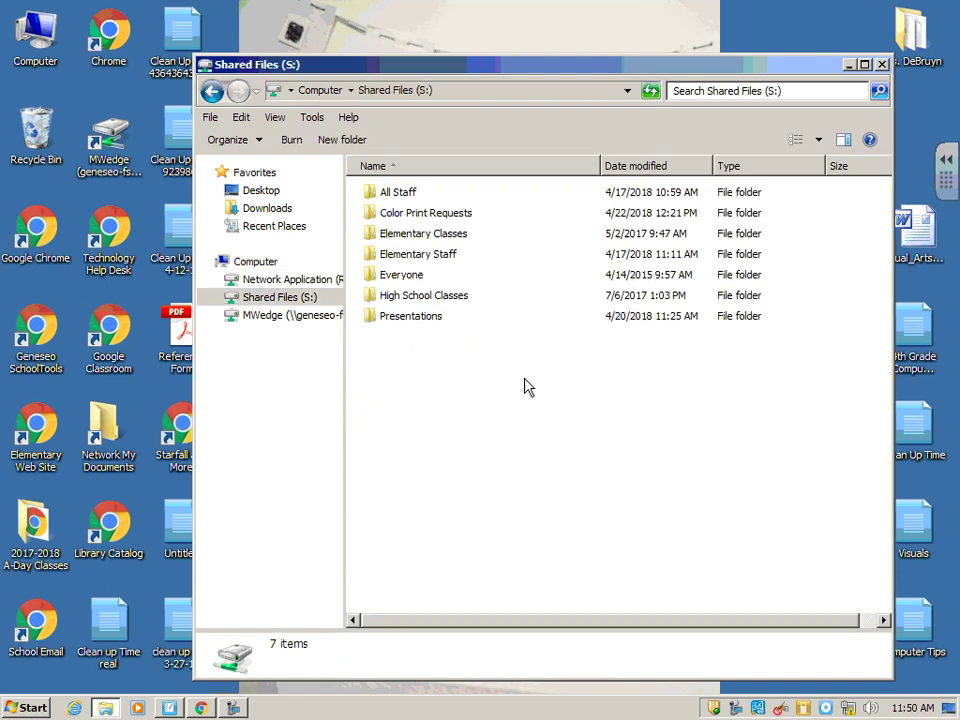
double_click(462, 240)
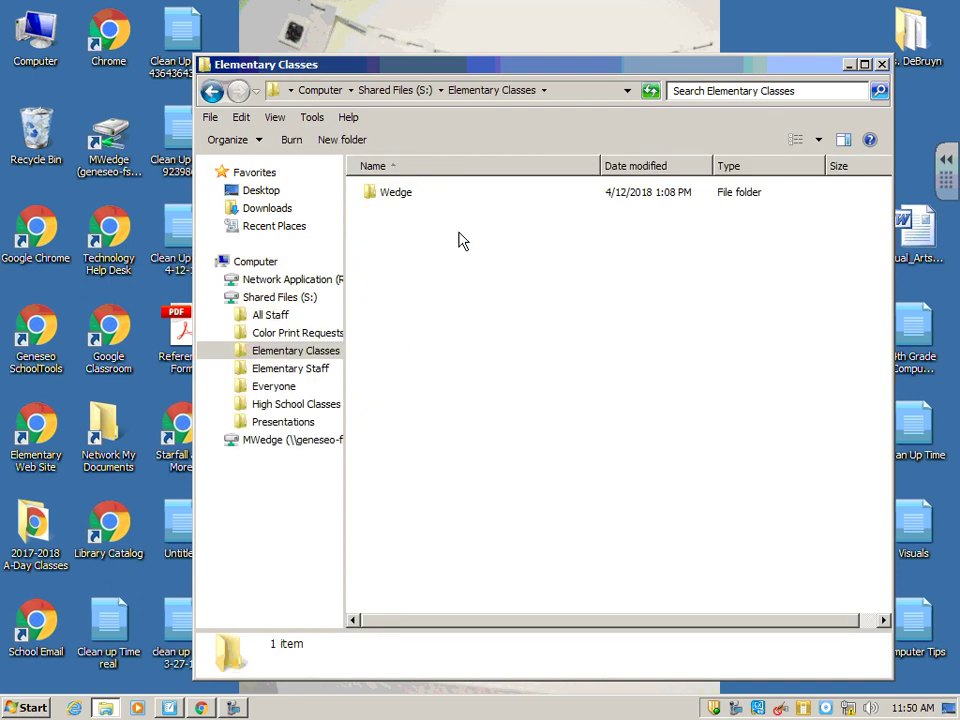
double_click(398, 194)
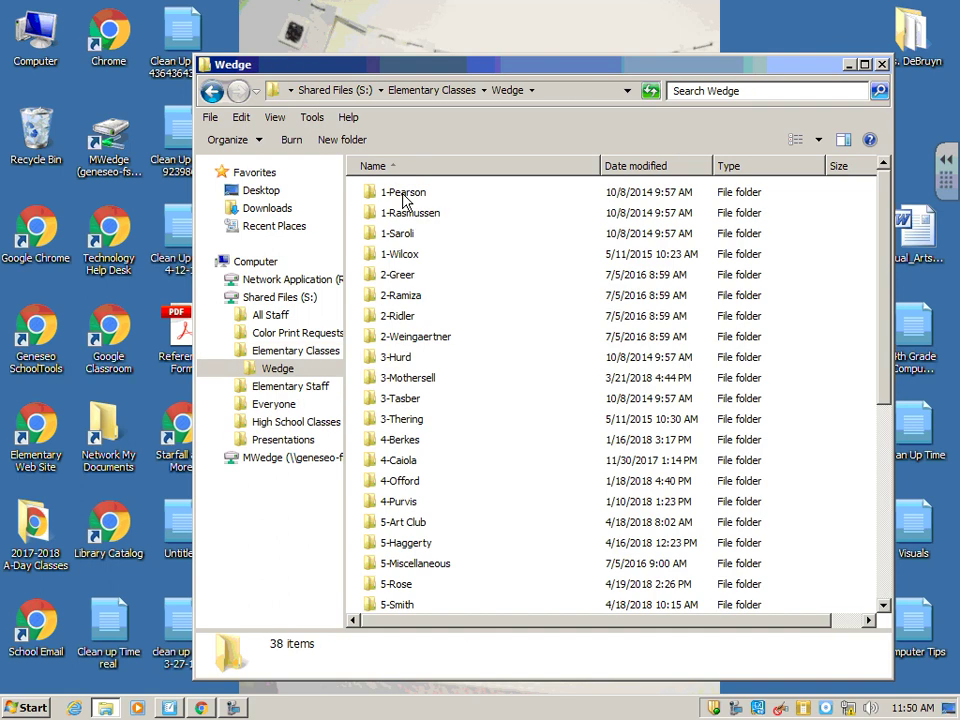
double_click(406, 524)
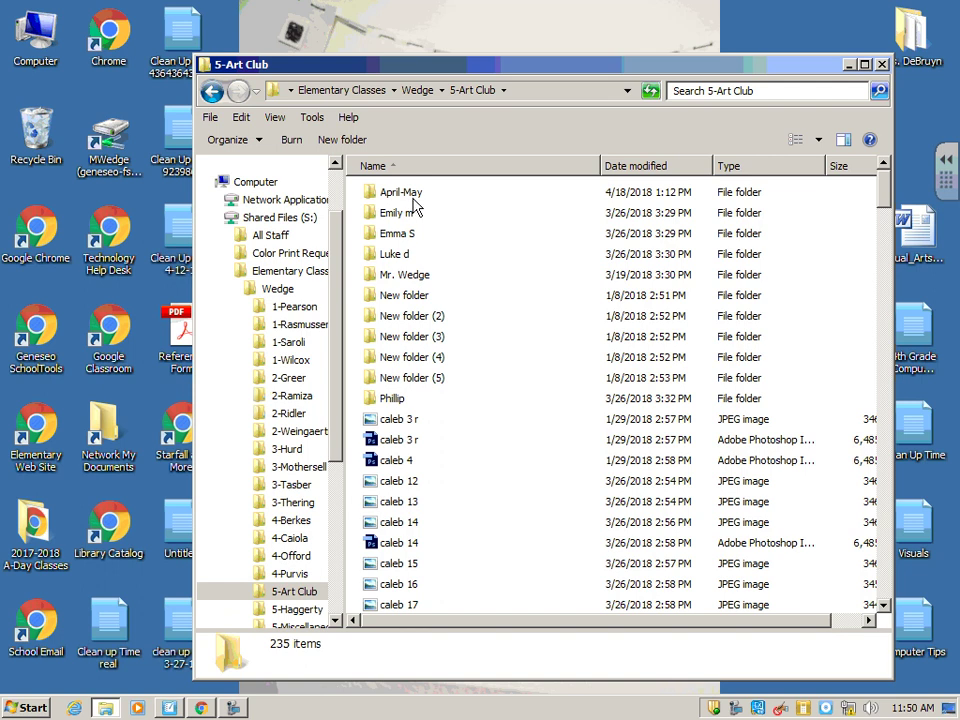
double_click(405, 194)
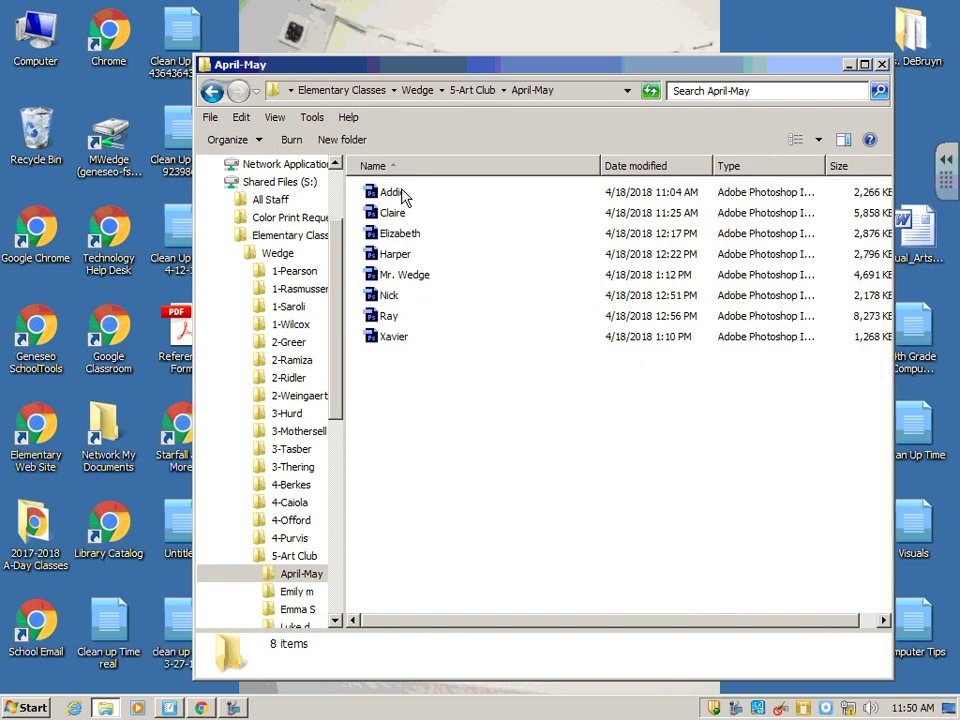
left_click(408, 278)
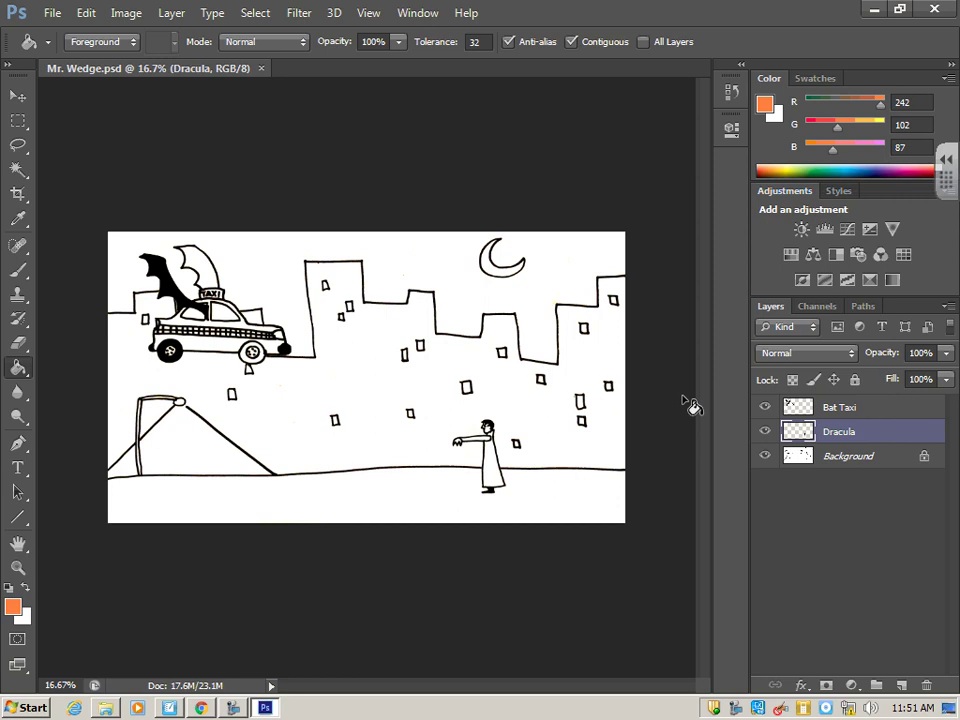
Go through the Background, Dracula and Bat Taxi layers by selecting each one in turn
left_click(847, 462)
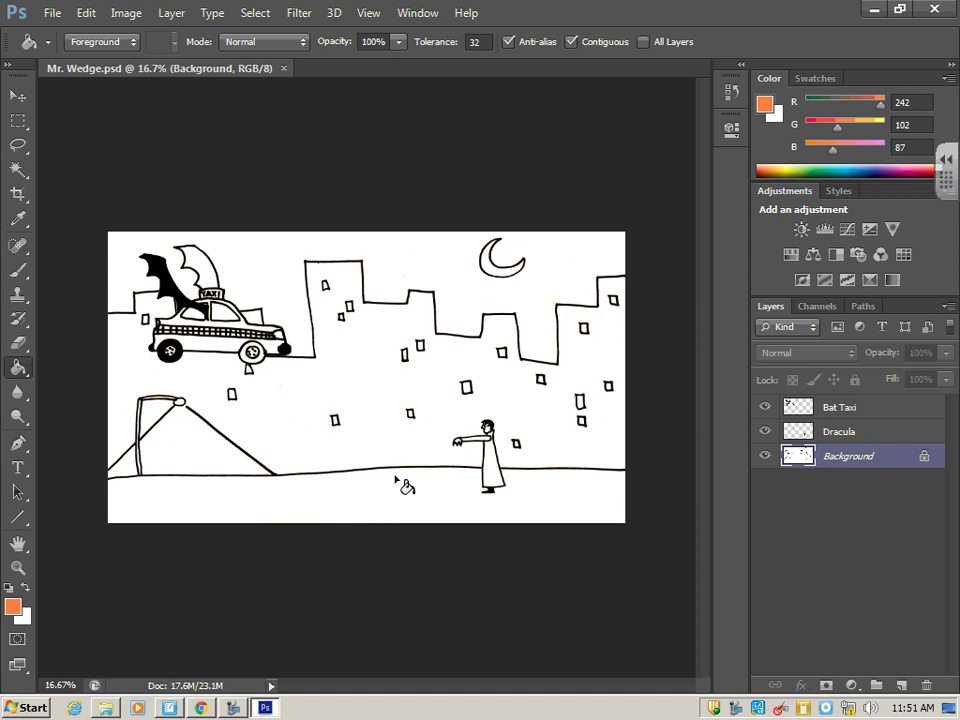
left_click(843, 437)
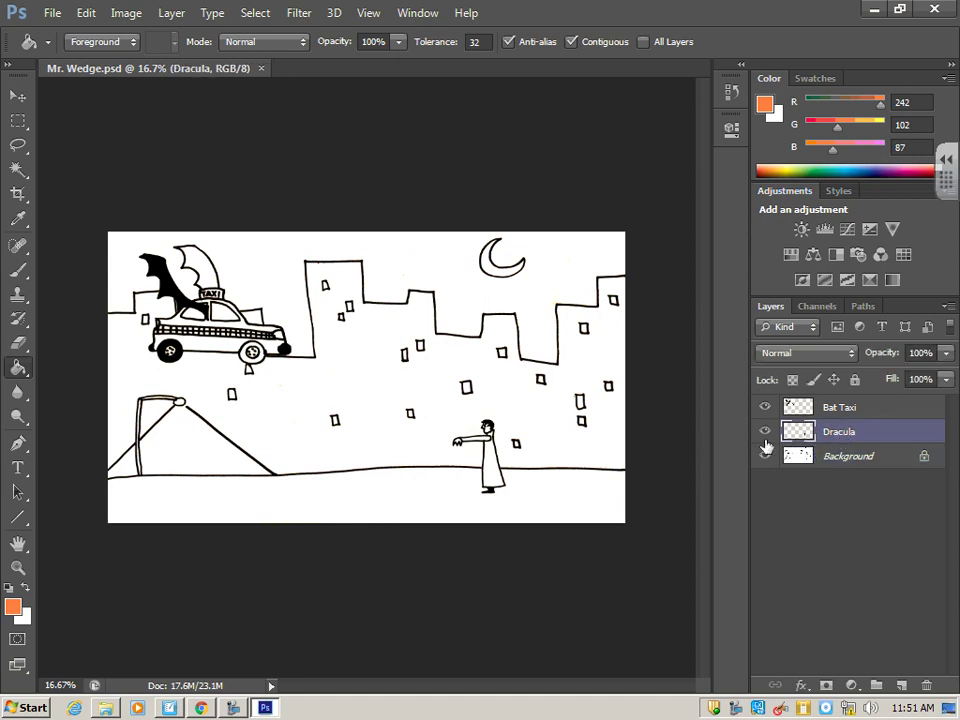
left_click(847, 411)
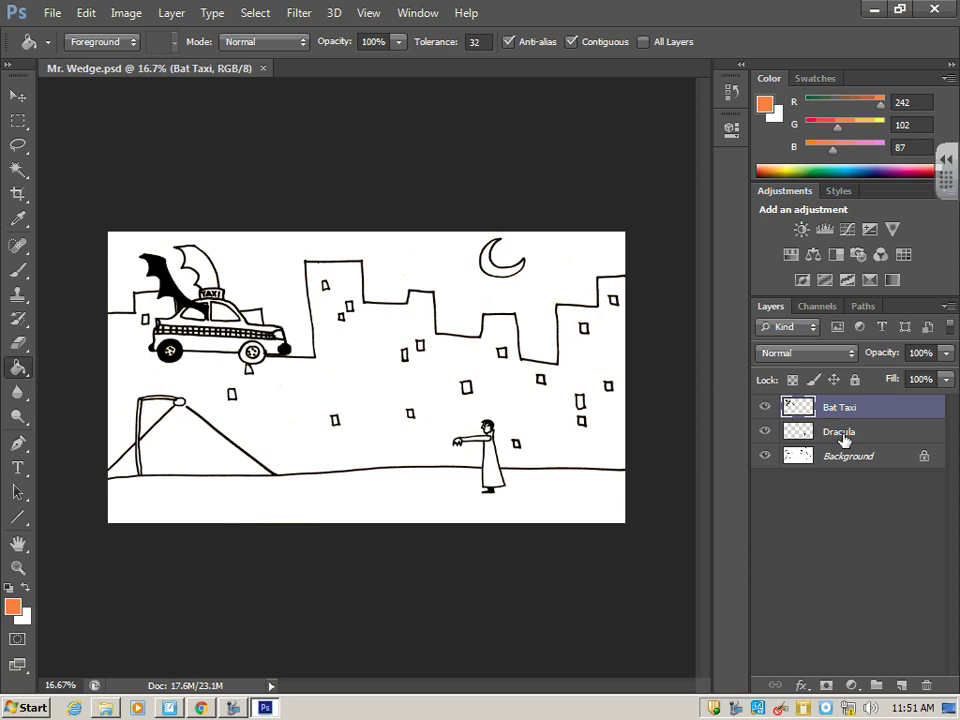
With the Move tool, shift the bat taxi down and to the right, and shift Dracula slightly to the right
left_click(18, 96)
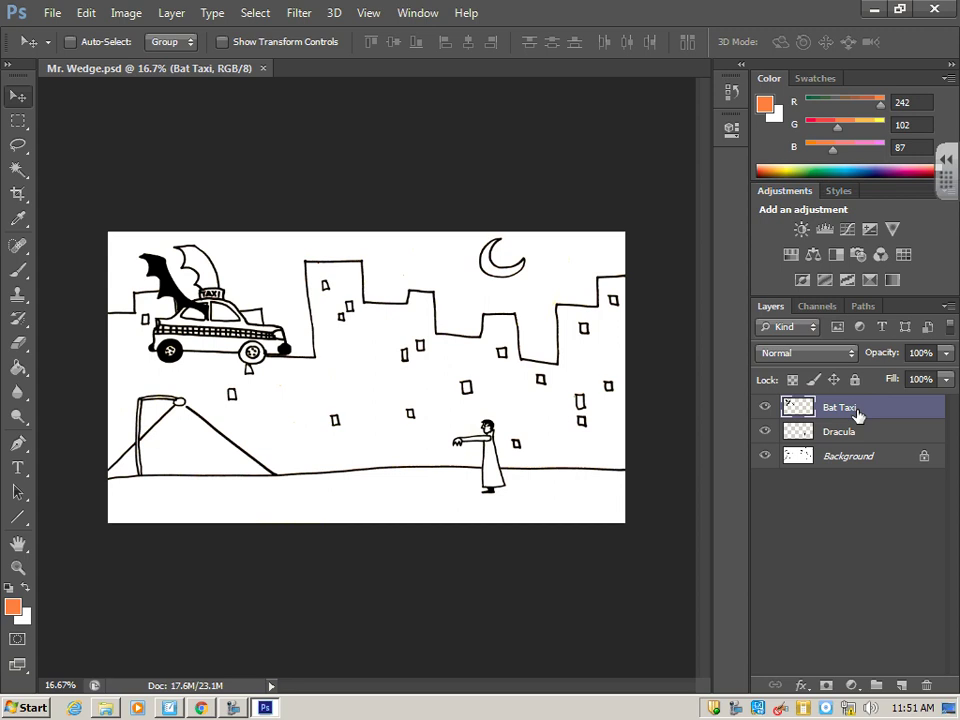
left_click_drag(215, 316, 249, 372)
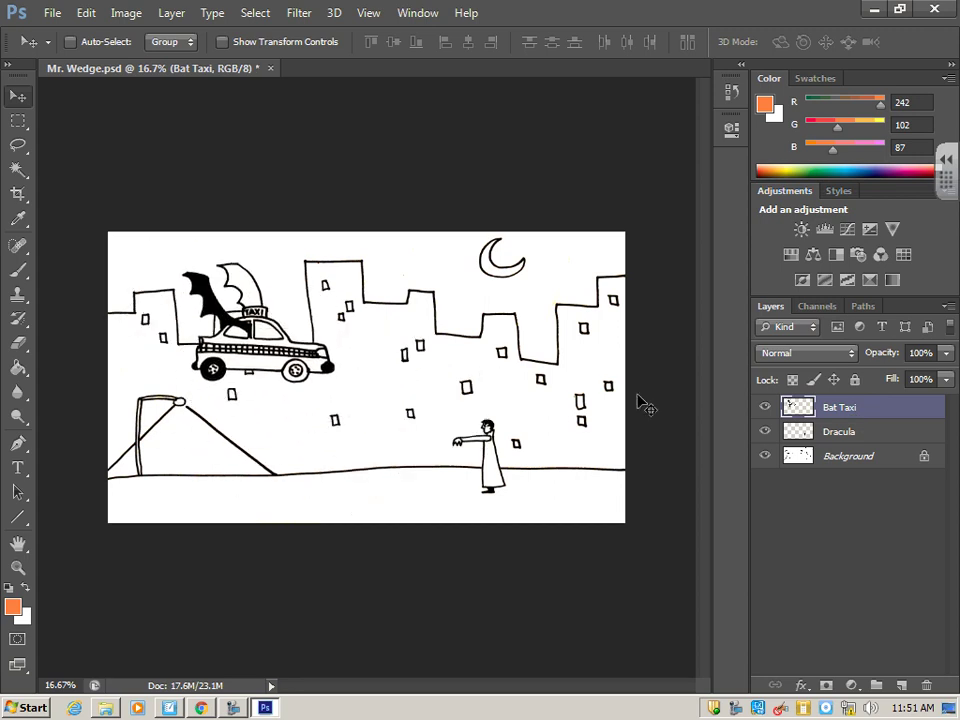
left_click(851, 433)
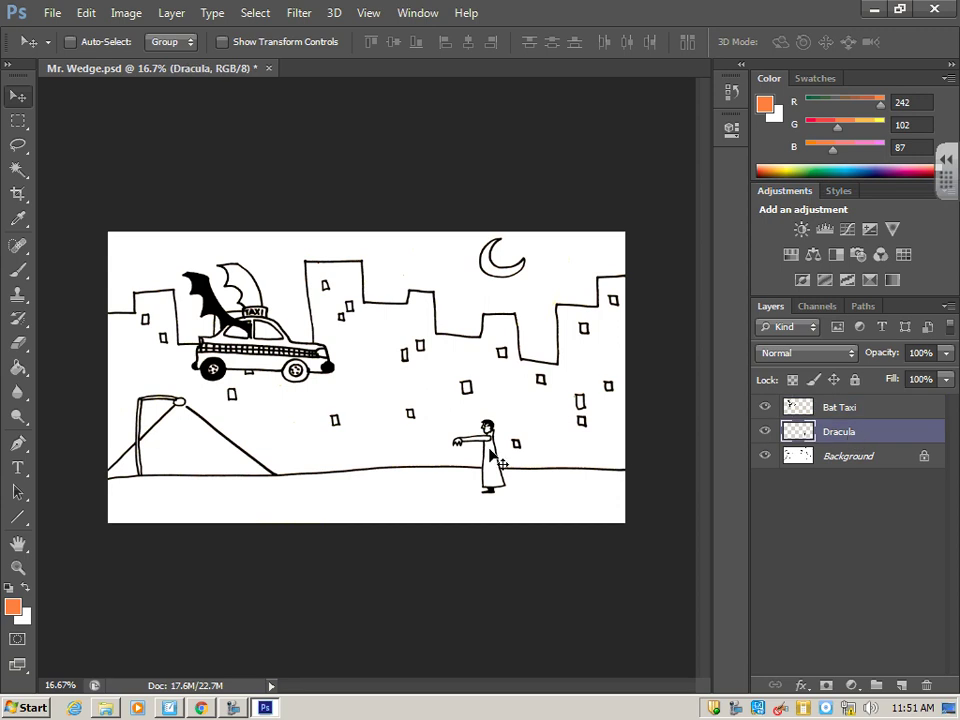
left_click_drag(475, 464, 497, 455)
left_click_drag(260, 322, 287, 349)
Move the bat taxi a little further right over the skyline, hiding and reshowing its layer between moves
left_click(854, 411)
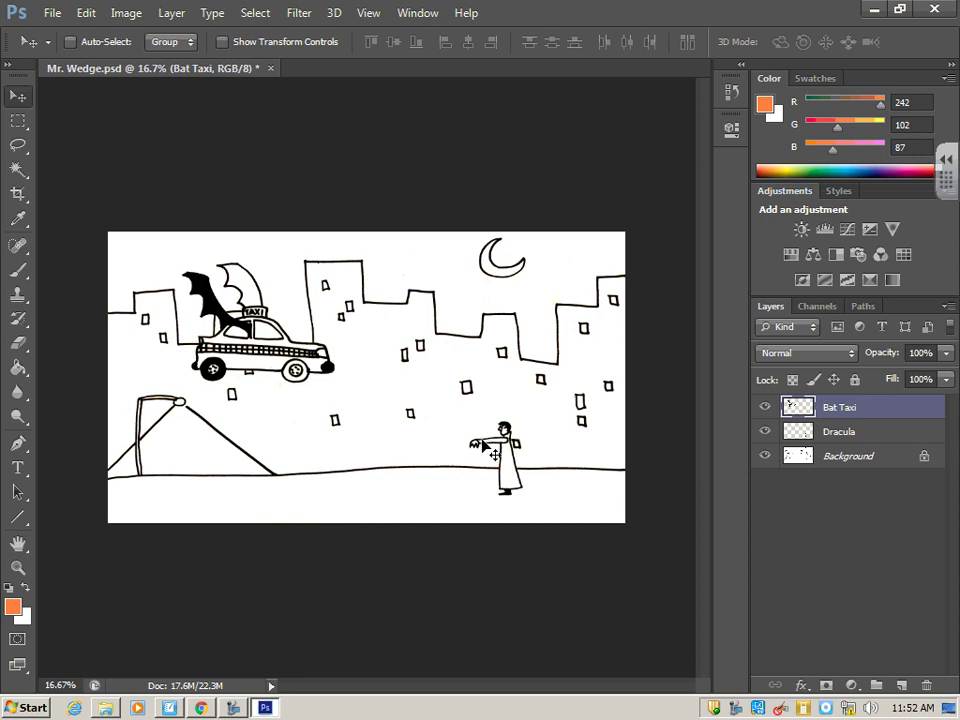
left_click_drag(500, 455, 531, 451)
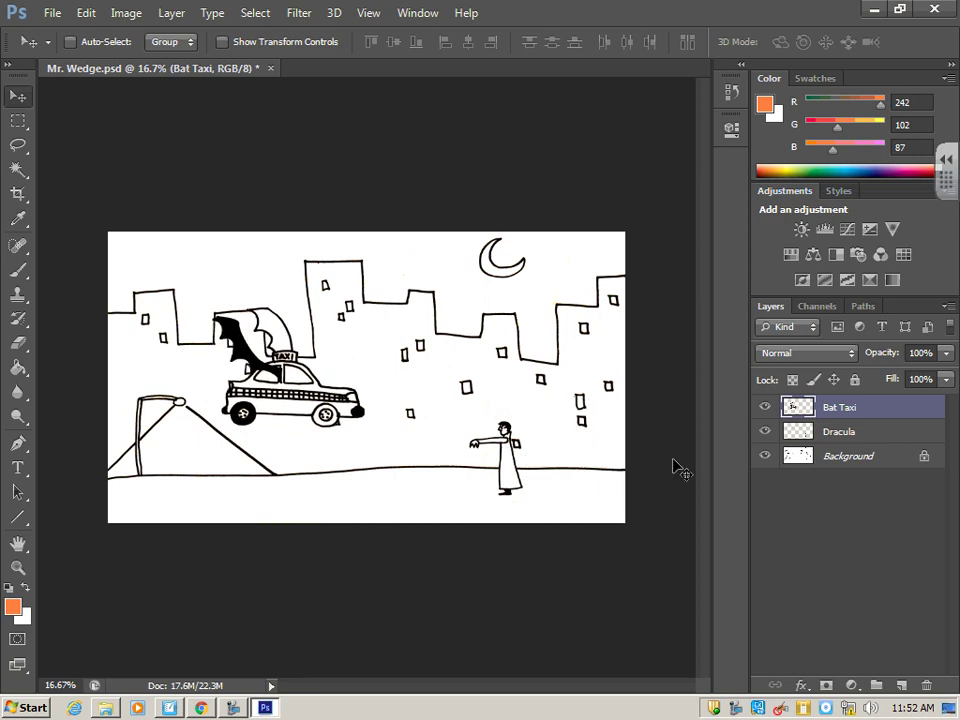
left_click(765, 409)
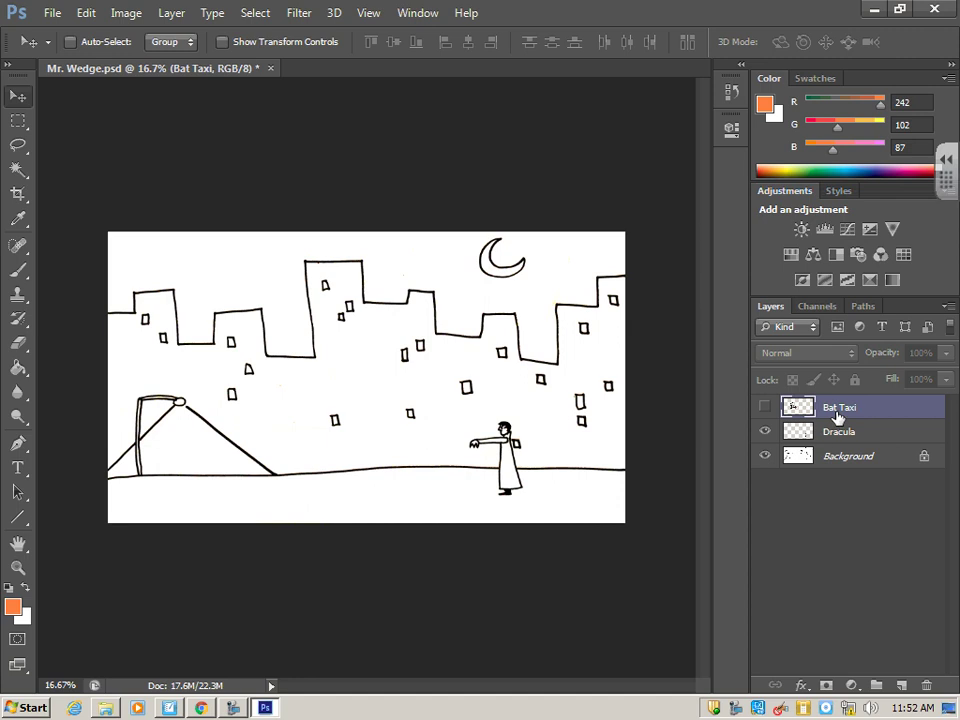
left_click(765, 407)
mouse_move(287, 383)
left_mouse_down()
mouse_move(290, 343)
mouse_move(275, 353)
mouse_move(291, 358)
left_mouse_up()
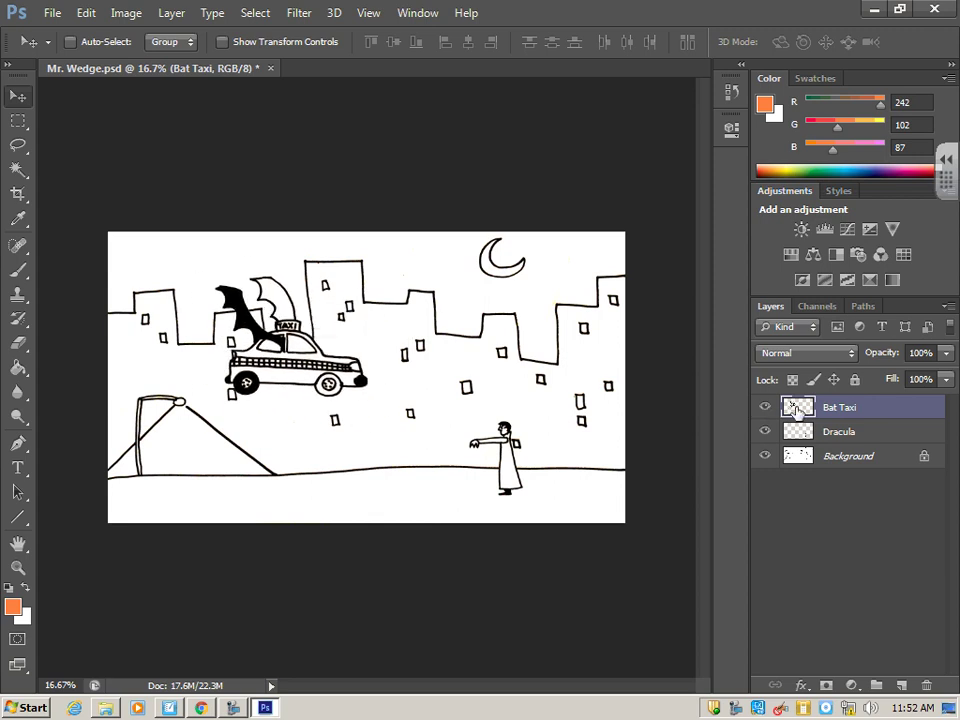
Hide the Bat Taxi and Dracula layers, and turn the Background layer off and back on
left_click(765, 407)
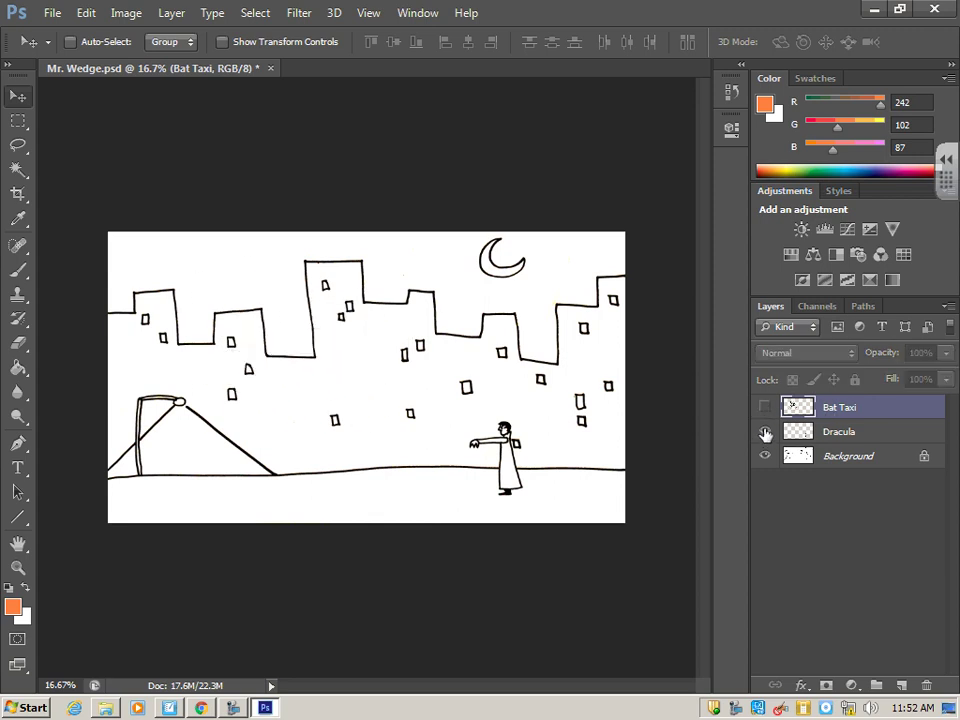
left_click(765, 432)
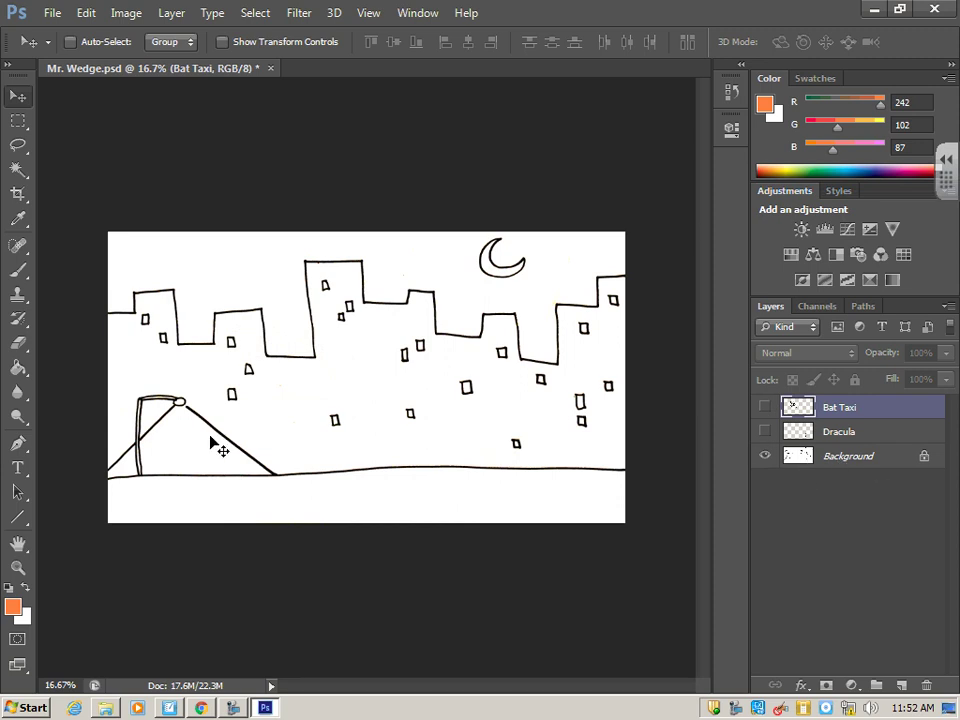
left_click(765, 456)
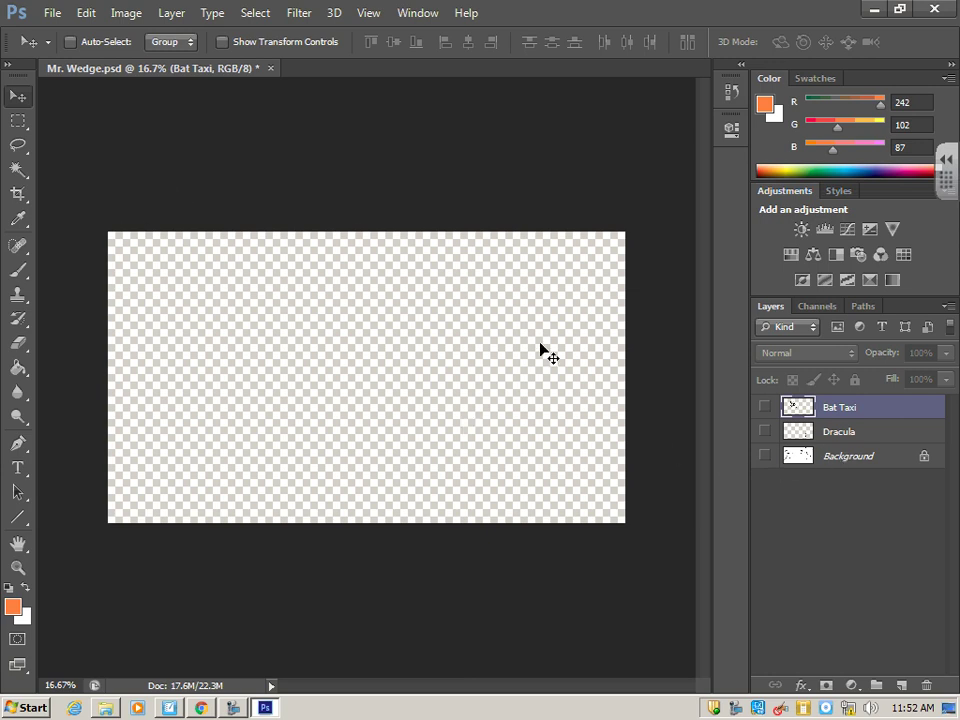
left_click(766, 457)
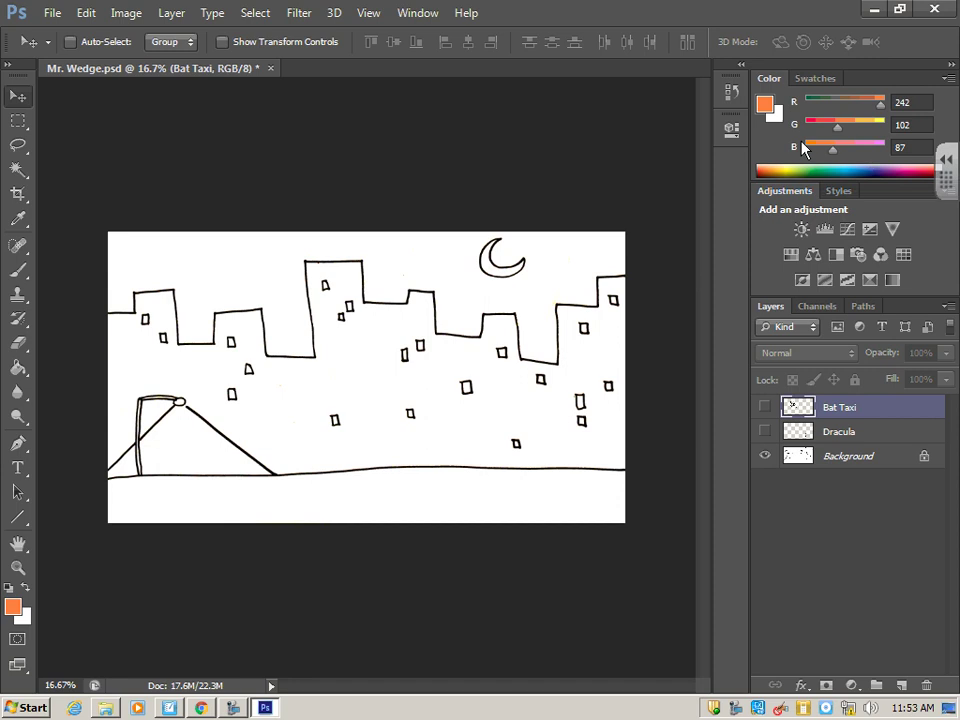
Set the foreground color to #706d65 in the Color Picker
left_click(13, 607)
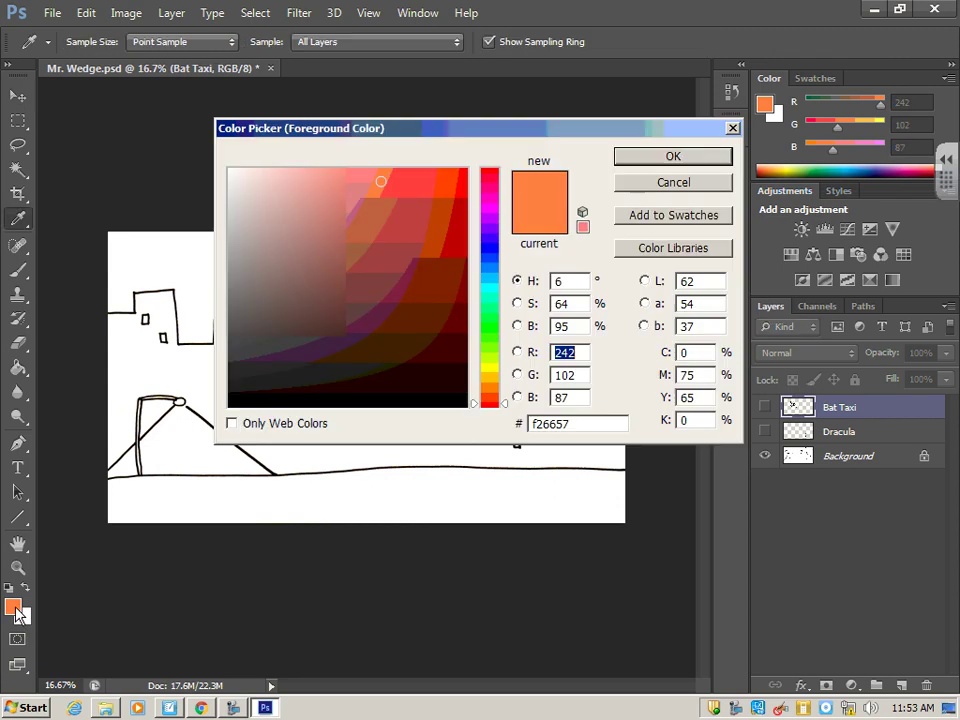
mouse_move(490, 398)
left_mouse_down()
mouse_move(490, 184)
mouse_move(490, 381)
left_mouse_up()
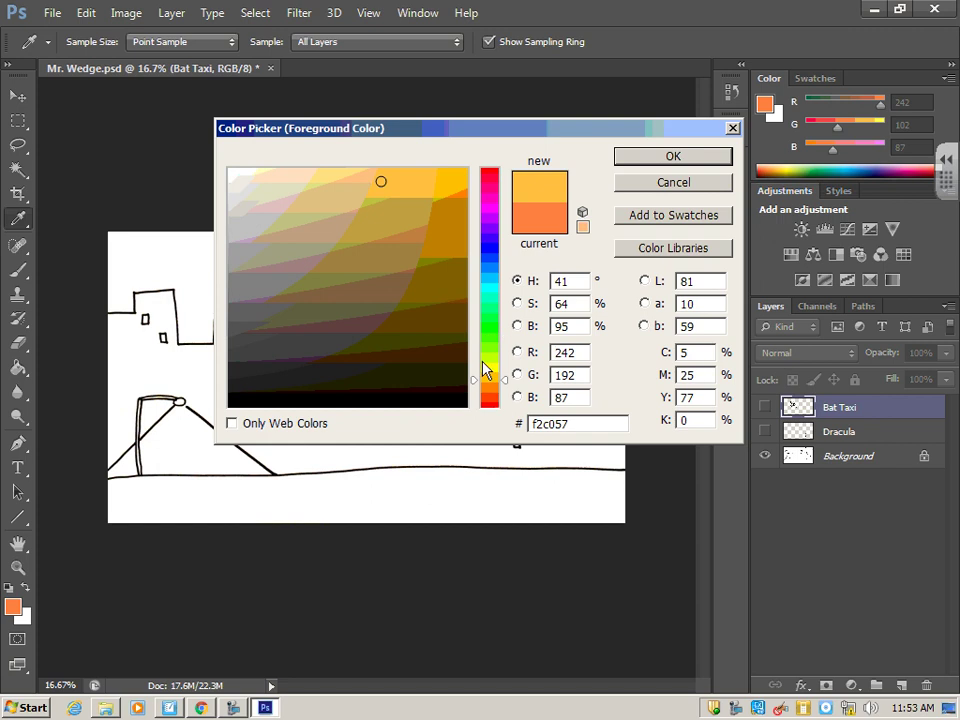
left_click(401, 216)
left_click_drag(401, 216, 439, 199)
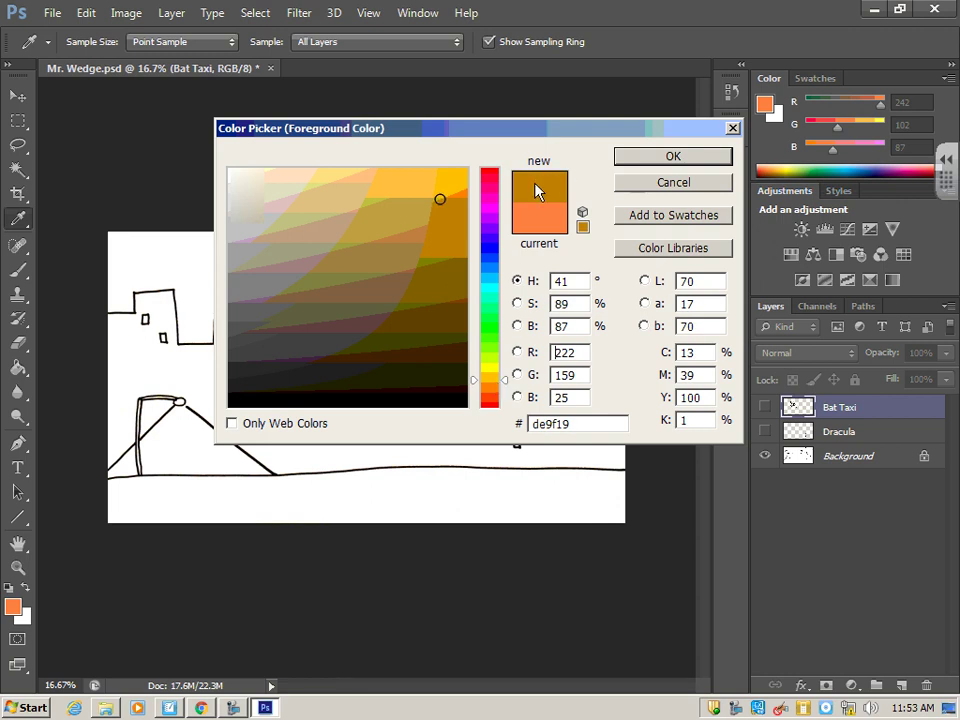
left_click_drag(440, 200, 472, 161)
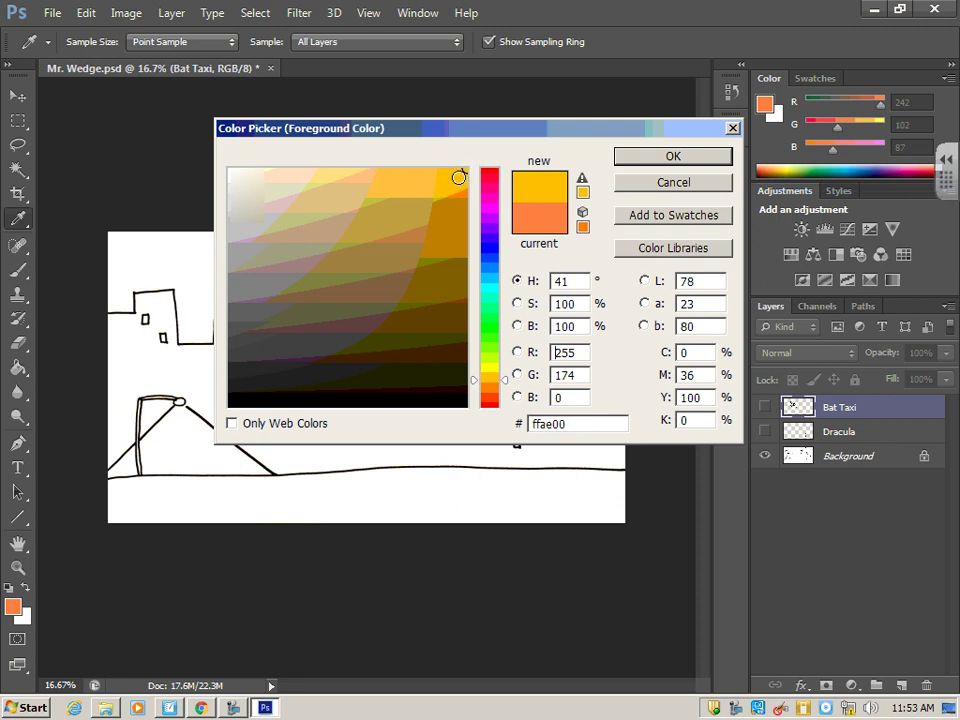
mouse_move(433, 172)
left_mouse_down()
mouse_move(295, 176)
mouse_move(469, 174)
mouse_move(468, 301)
mouse_move(456, 210)
mouse_move(335, 202)
mouse_move(251, 281)
mouse_move(324, 300)
mouse_move(251, 298)
mouse_move(387, 249)
mouse_move(343, 266)
mouse_move(386, 281)
mouse_move(380, 262)
mouse_move(259, 304)
mouse_move(384, 236)
mouse_move(251, 302)
left_mouse_up()
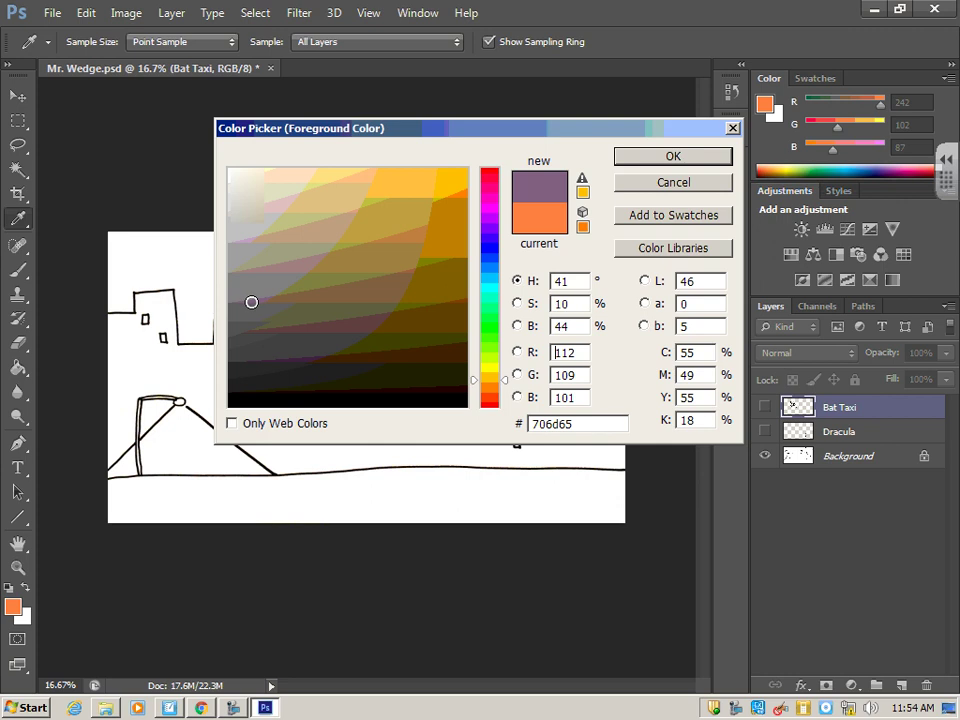
left_click(710, 163)
key("v")
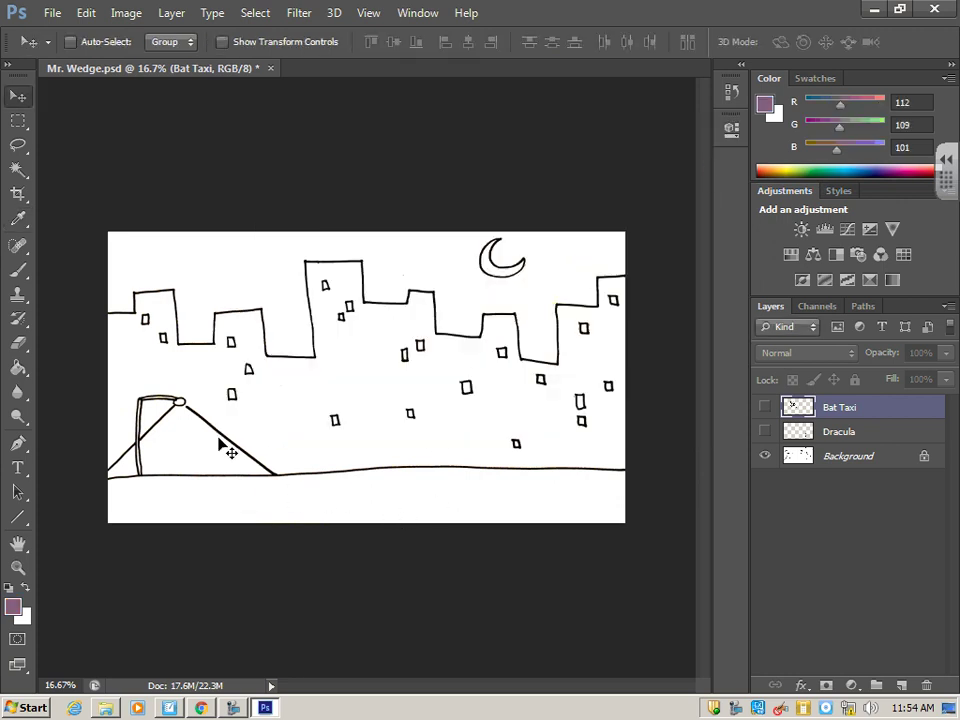
Scribble two strokes across the ground on the Background layer with the Brush tool at size 30
left_click(20, 272)
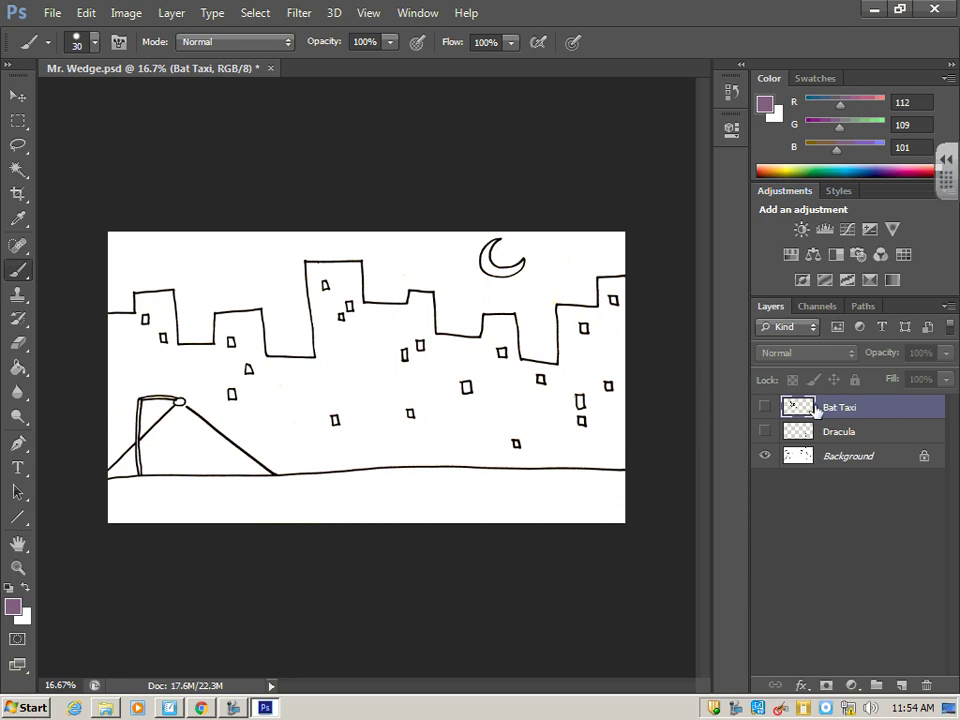
left_click(847, 458)
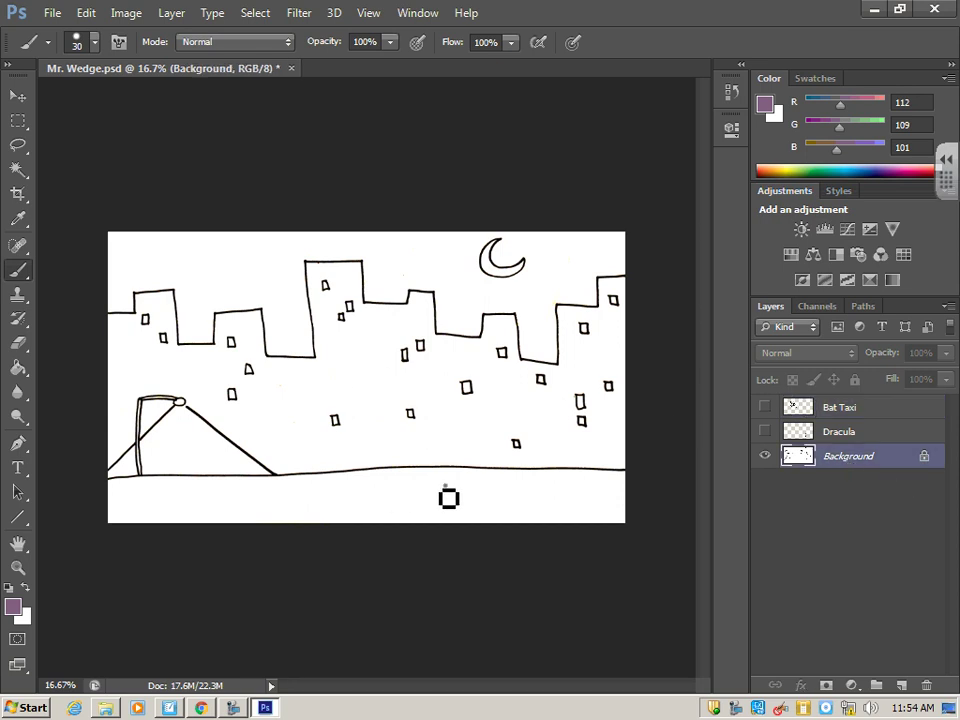
mouse_move(445, 490)
left_mouse_down()
mouse_move(423, 513)
mouse_move(609, 503)
mouse_move(564, 506)
left_mouse_up()
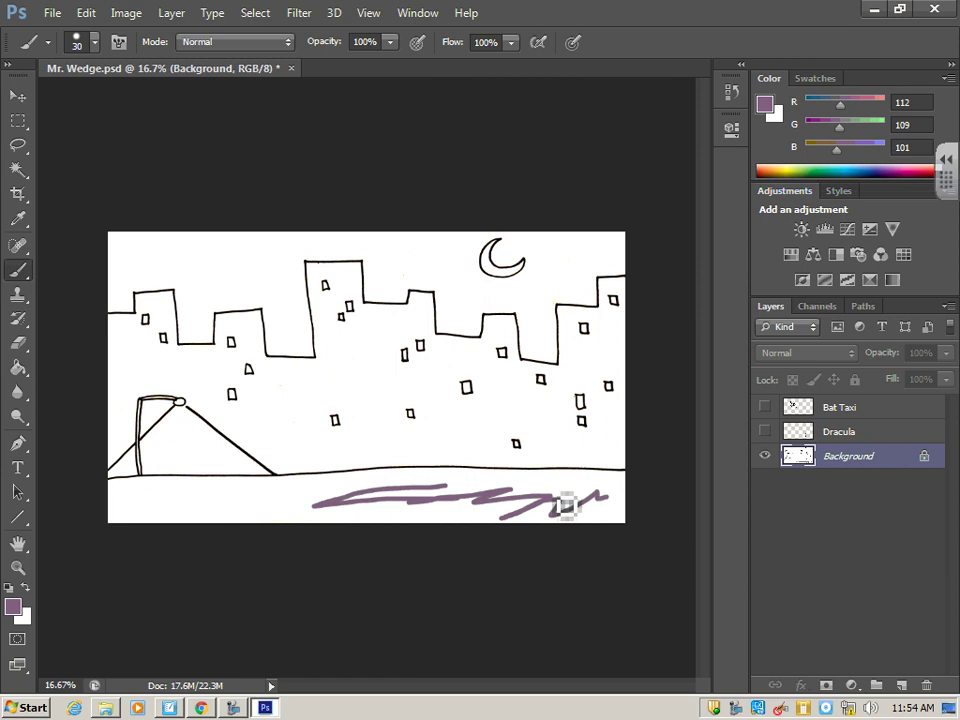
mouse_move(306, 501)
left_mouse_down()
mouse_move(286, 516)
mouse_move(199, 510)
mouse_move(298, 508)
left_mouse_up()
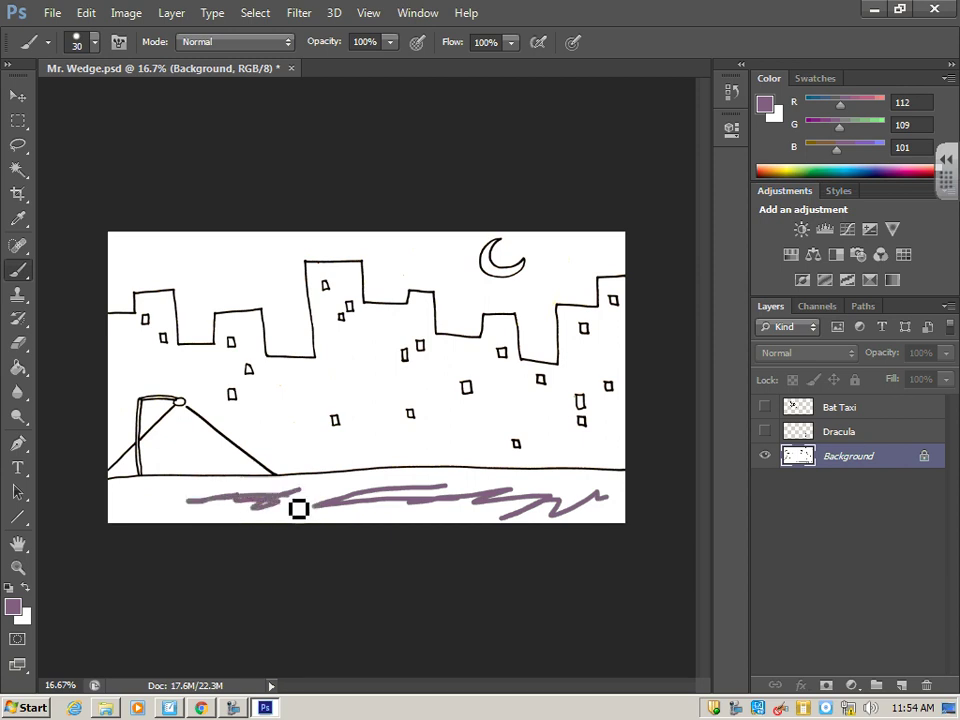
Undo both brush strokes on the ground of the Background layer
left_click(86, 12)
left_click(118, 64)
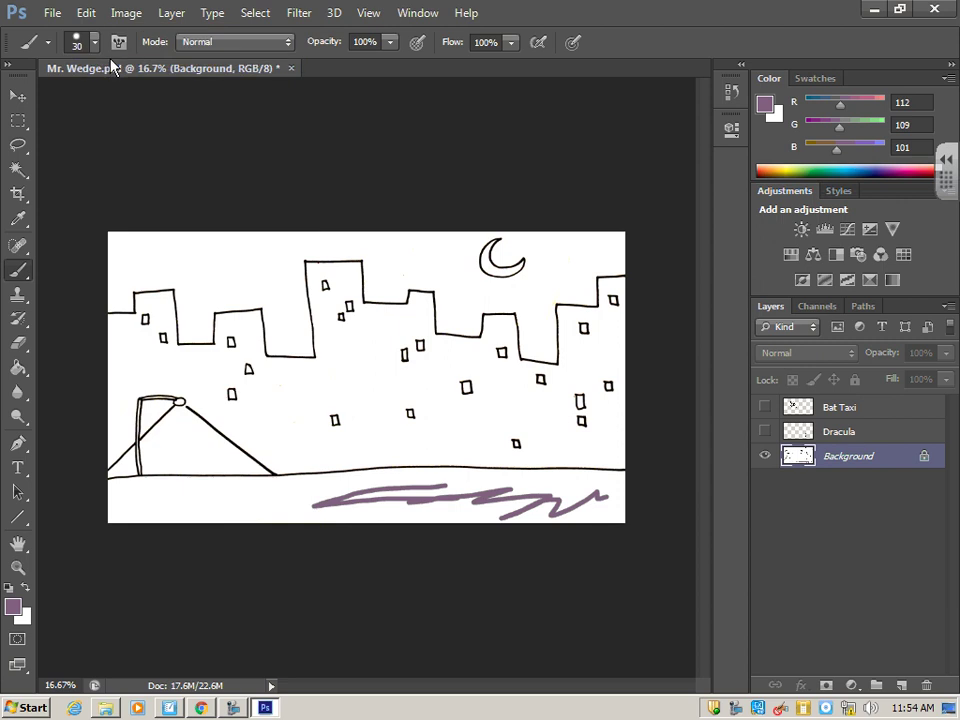
left_click(86, 13)
left_click(78, 63)
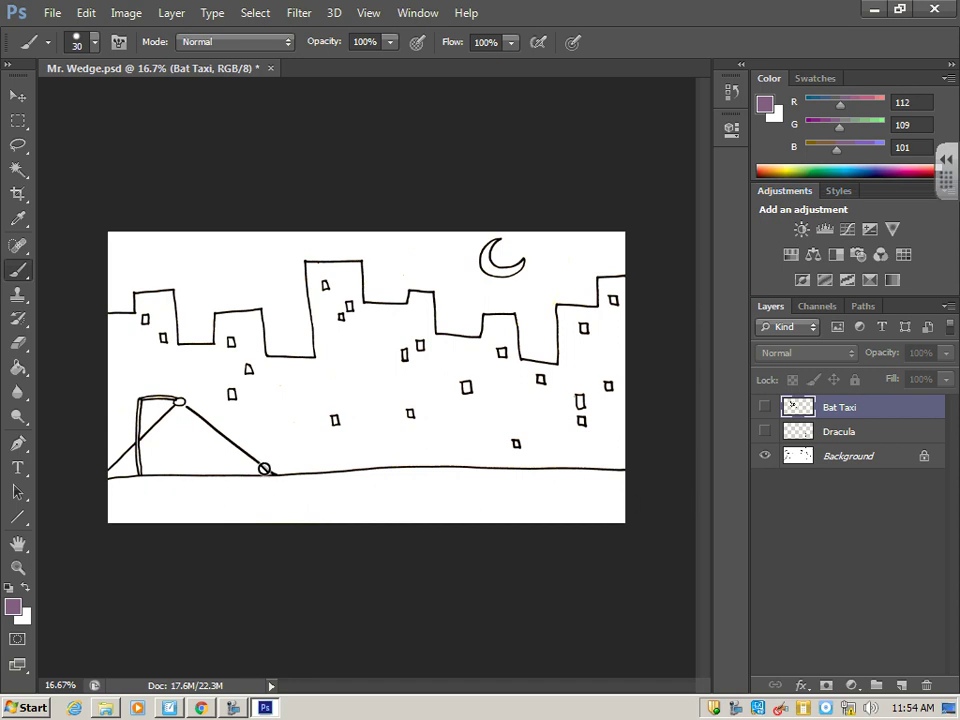
Fill the ground on the Background layer with the current foreground color using the Paint Bucket tool
left_click(18, 369)
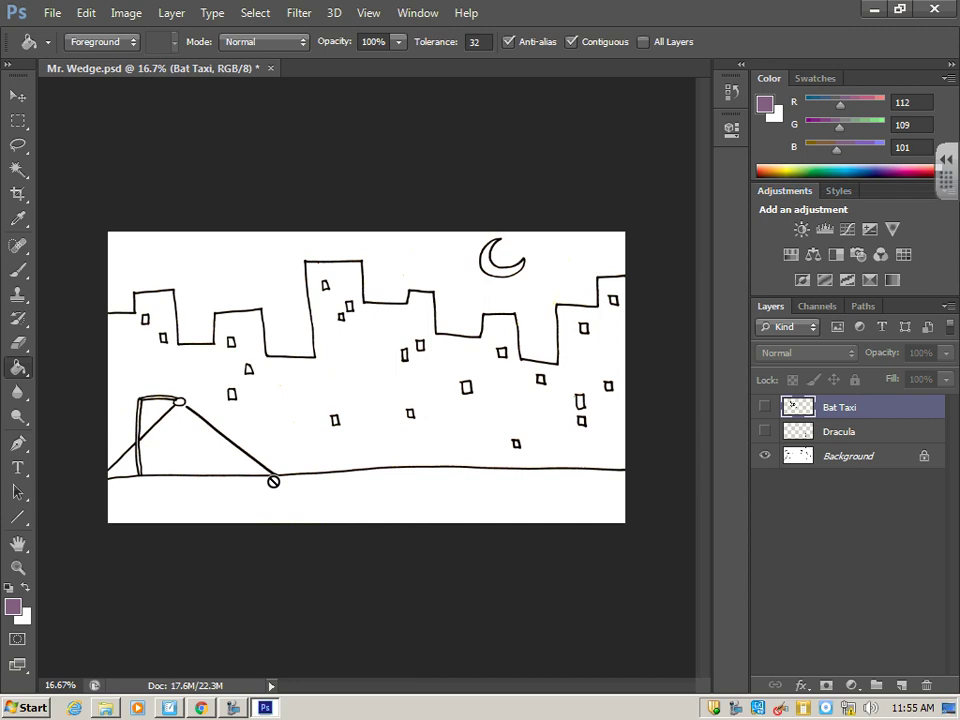
left_click(850, 458)
left_click(395, 503)
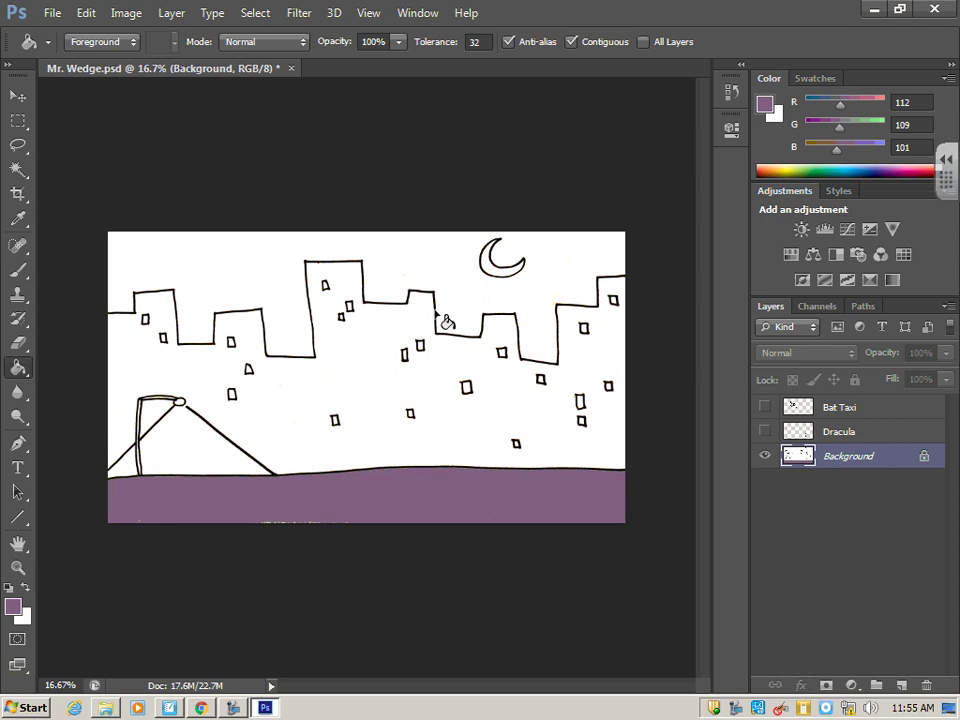
Set the foreground color to yellow #e5df31 in the Color Picker
left_click(13, 607)
left_click(369, 307)
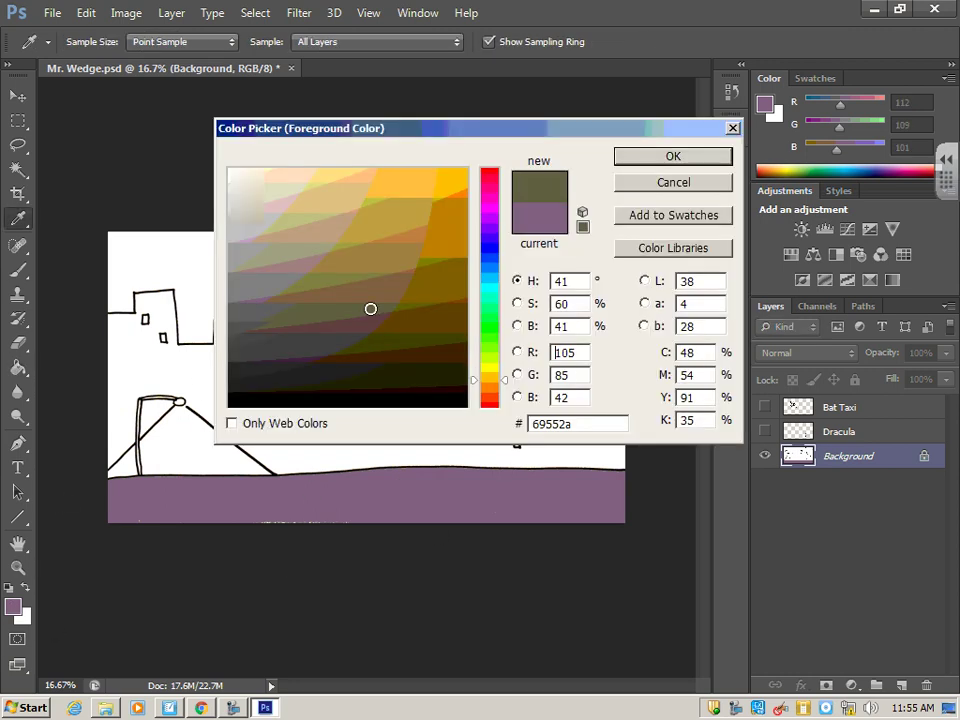
left_click(492, 368)
left_click(428, 187)
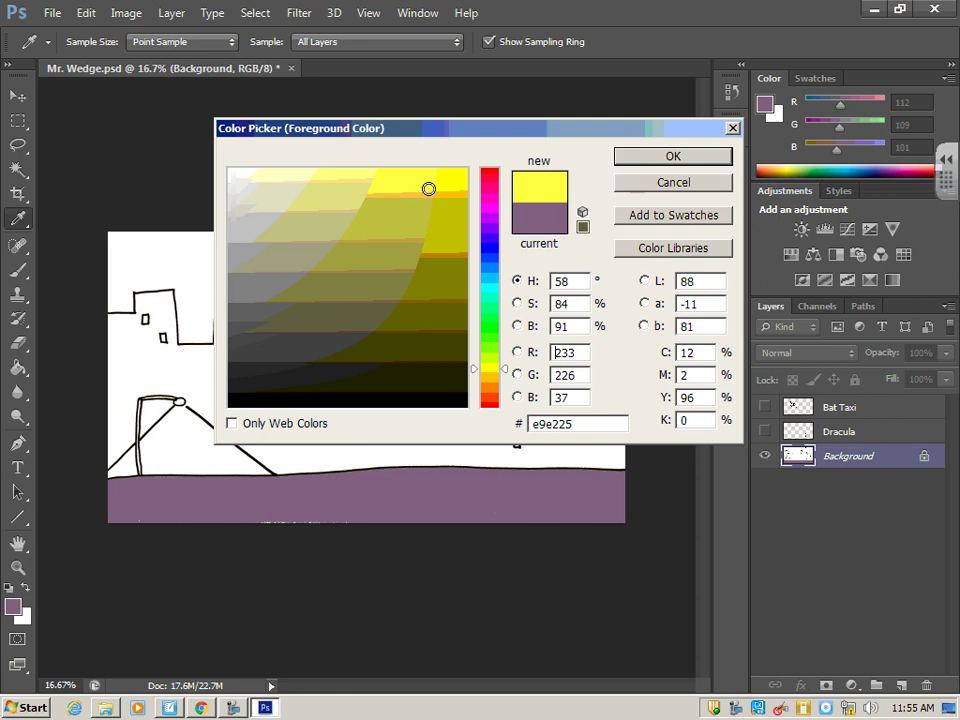
left_click_drag(428, 186, 416, 192)
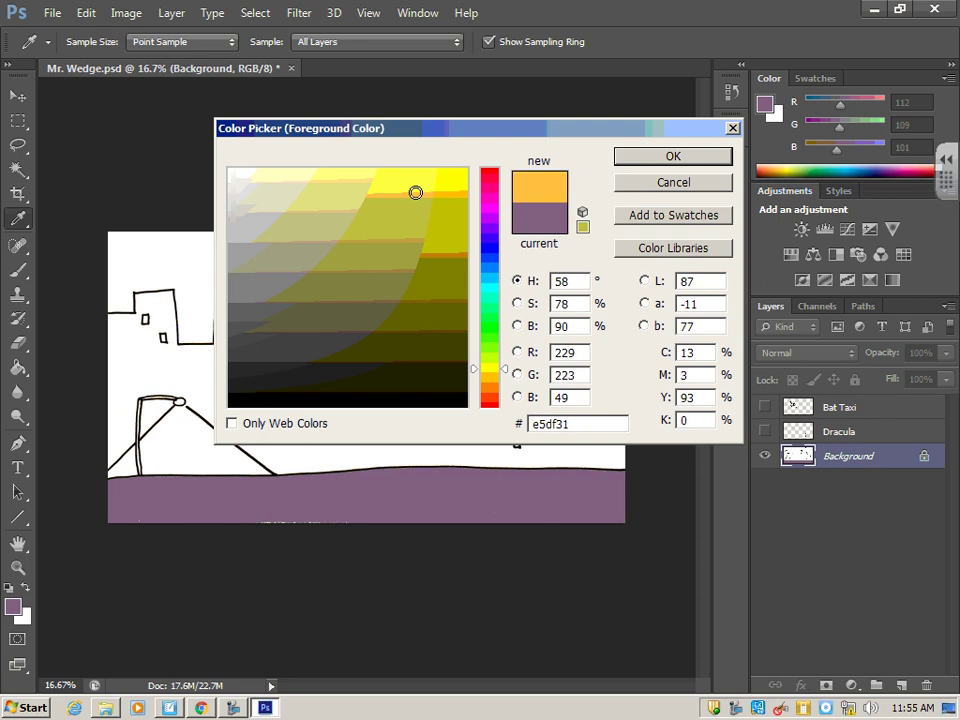
left_click(671, 157)
key("g")
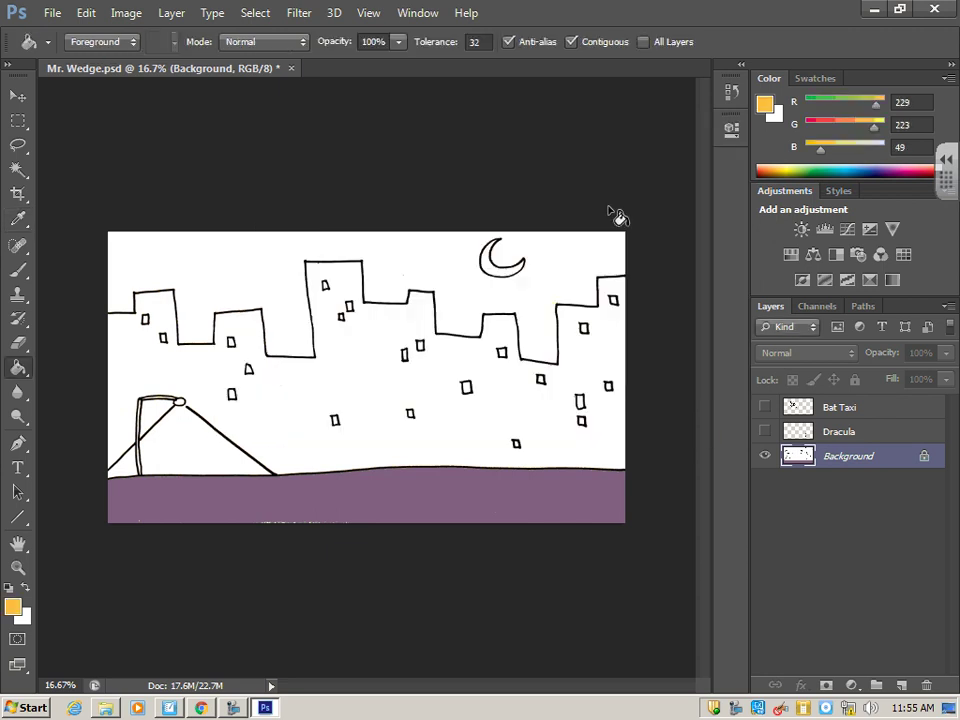
Fill the crescent moon and all the small building windows with the yellow foreground color using the Paint Bucket tool
left_click(503, 268)
left_click(419, 346)
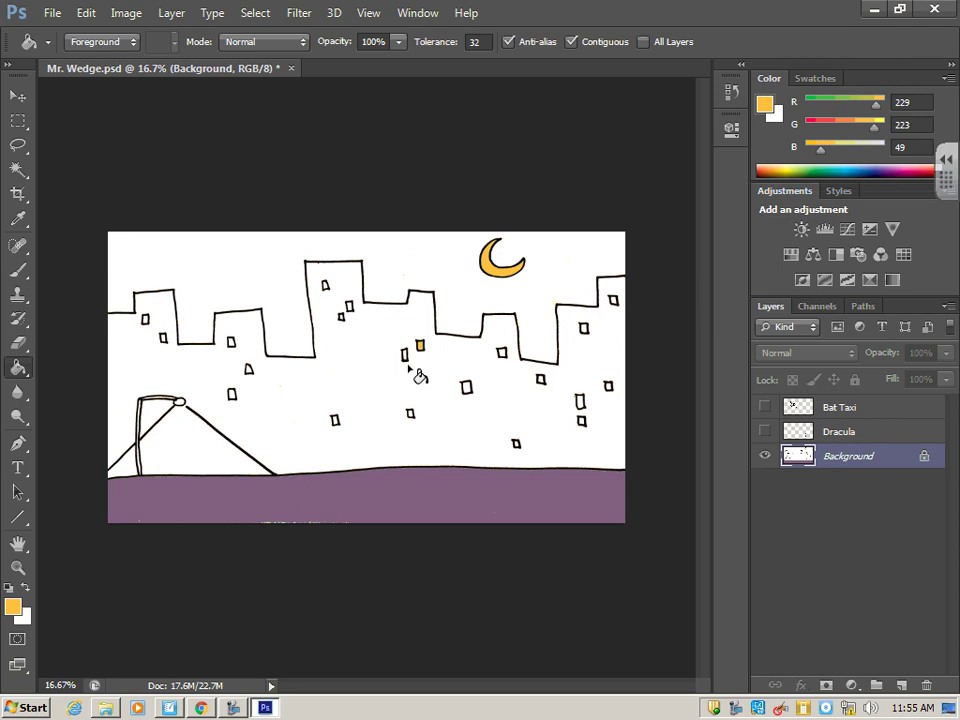
left_click(406, 354)
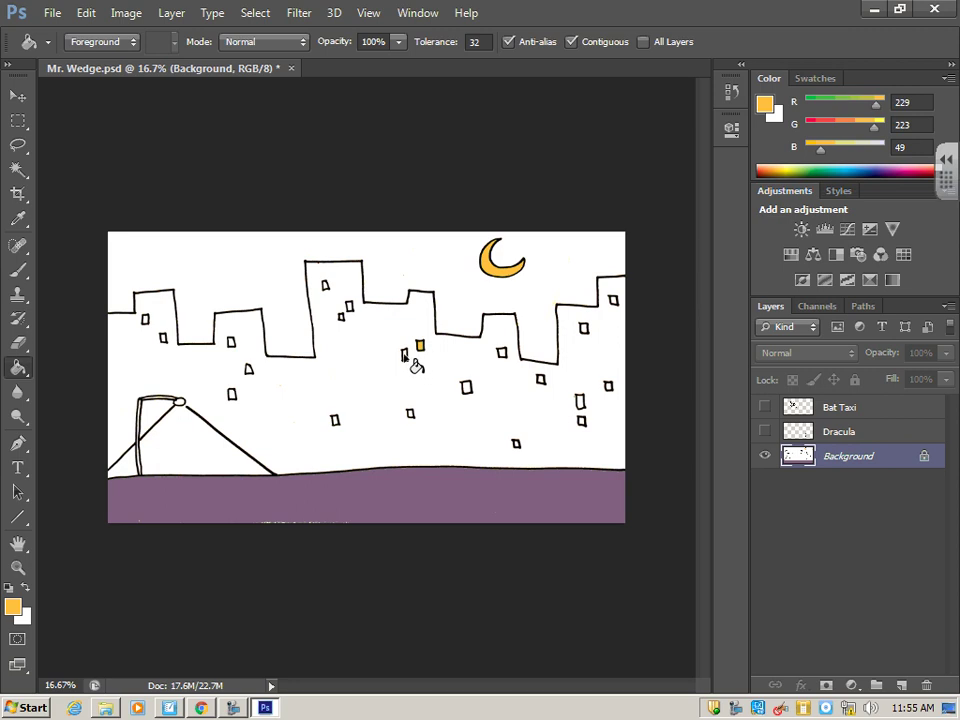
left_click(466, 387)
left_click(503, 353)
left_click(540, 380)
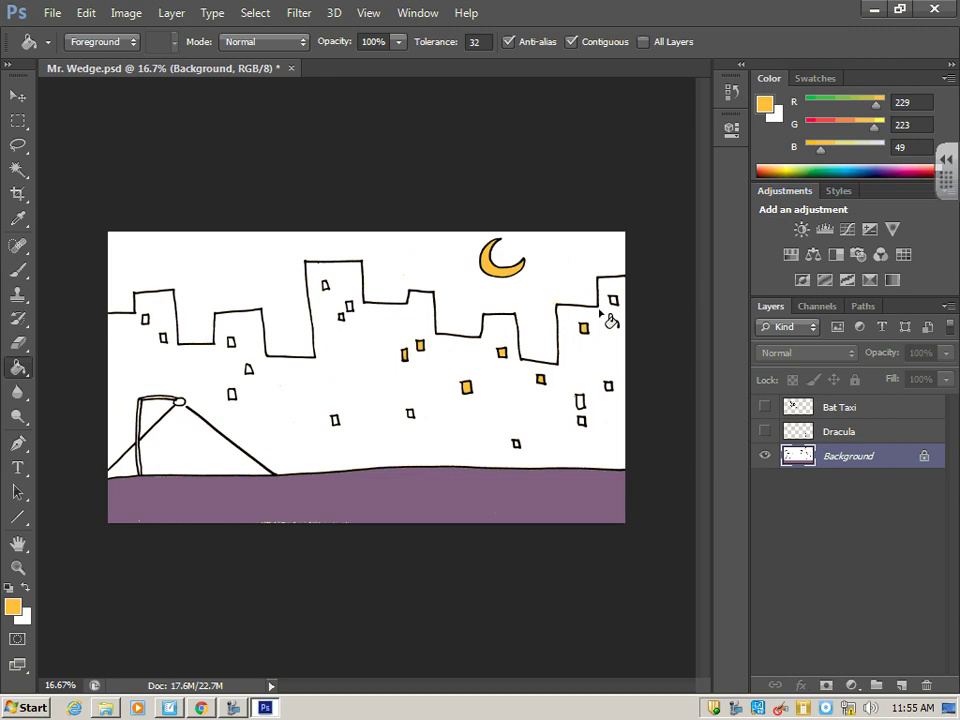
left_click(613, 301)
left_click(608, 386)
left_click(580, 402)
left_click(582, 421)
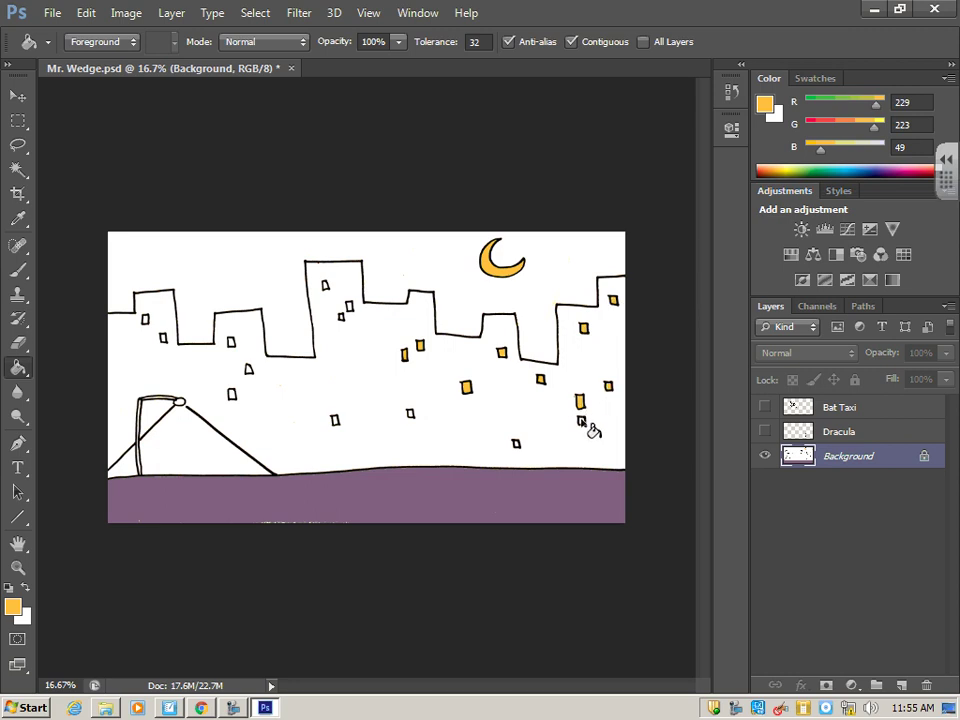
left_click(515, 445)
left_click(325, 287)
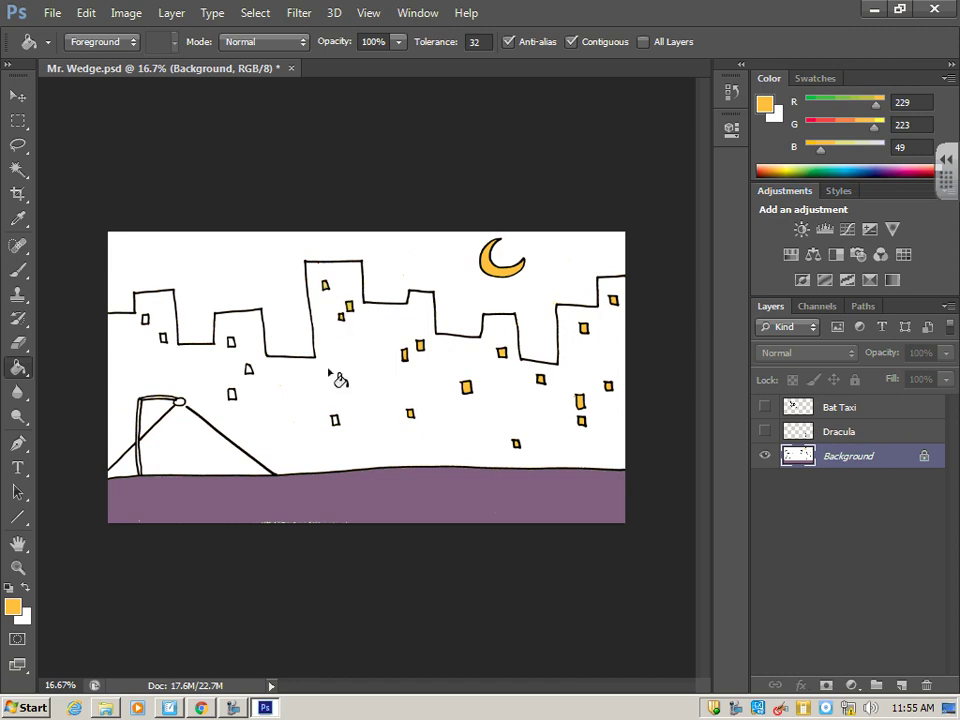
left_click(335, 421)
left_click(232, 395)
left_click(249, 370)
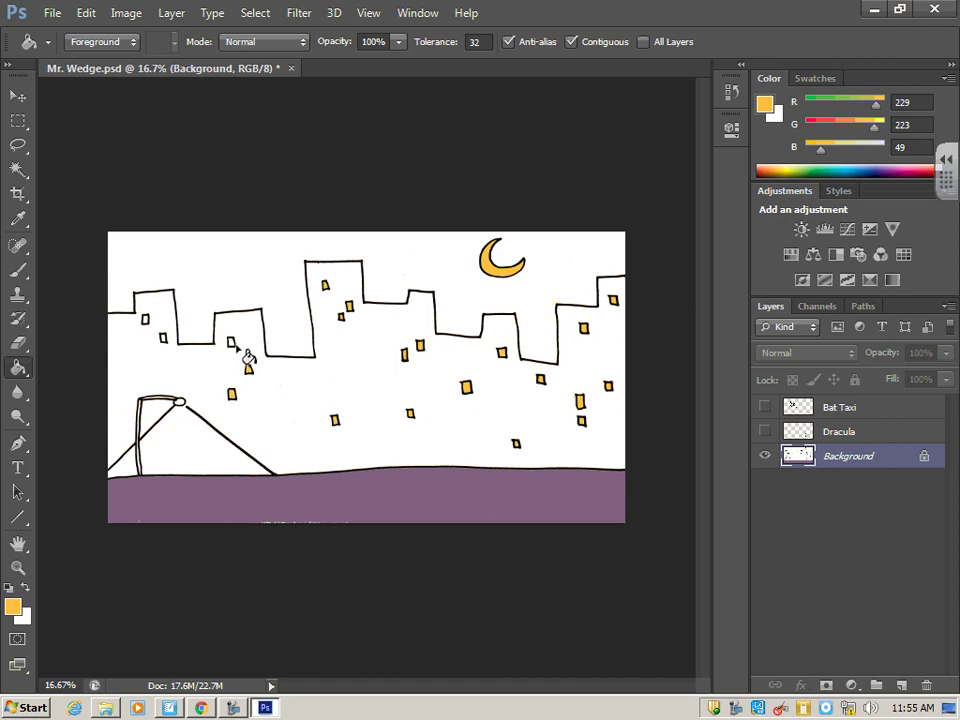
left_click(162, 338)
Select the white sky area above the skyline with the Magic Wand tool at tolerance 40
left_click(24, 172)
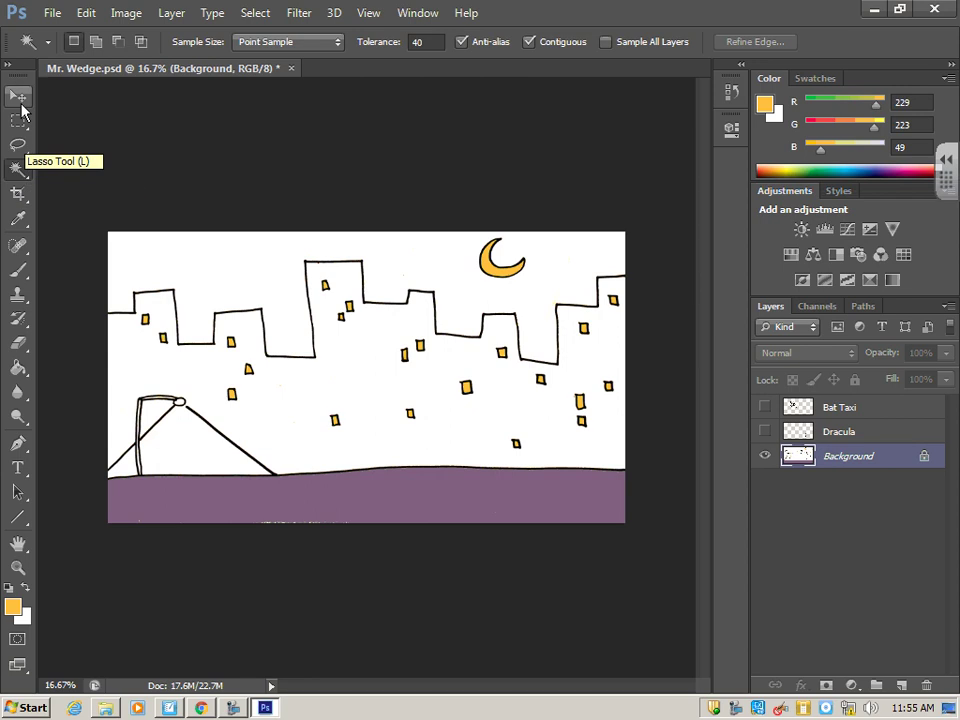
left_click(23, 176)
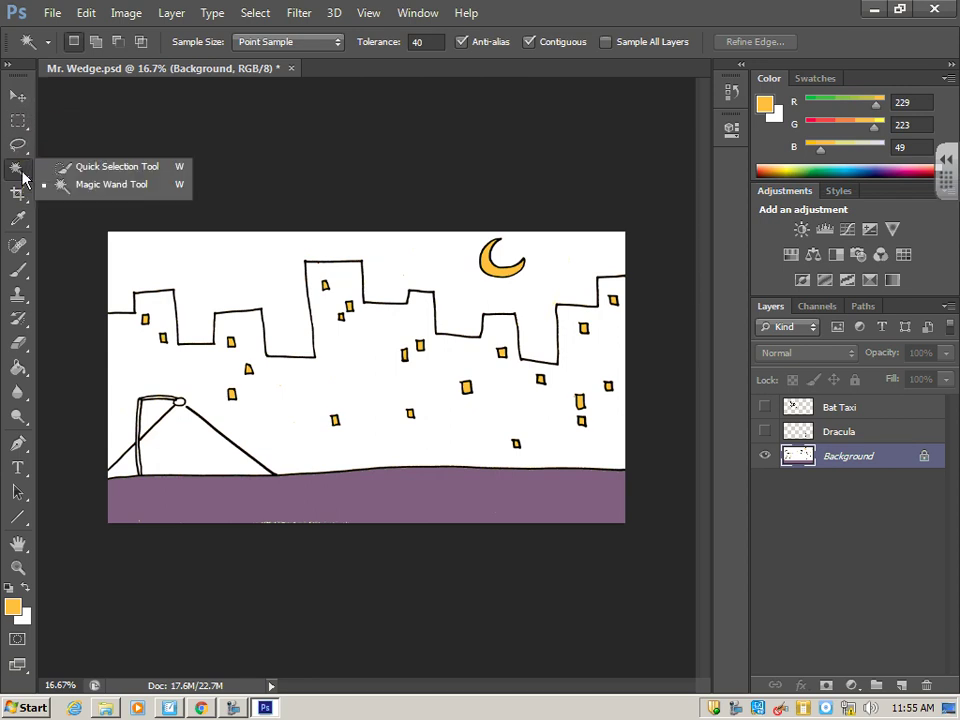
left_click(105, 168)
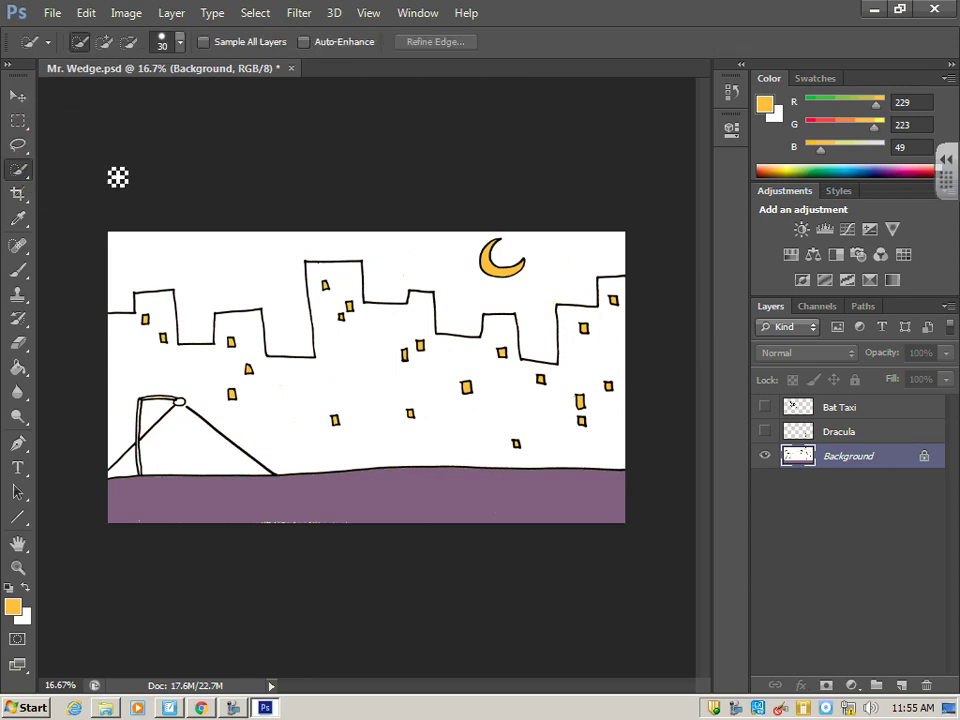
left_click(20, 172)
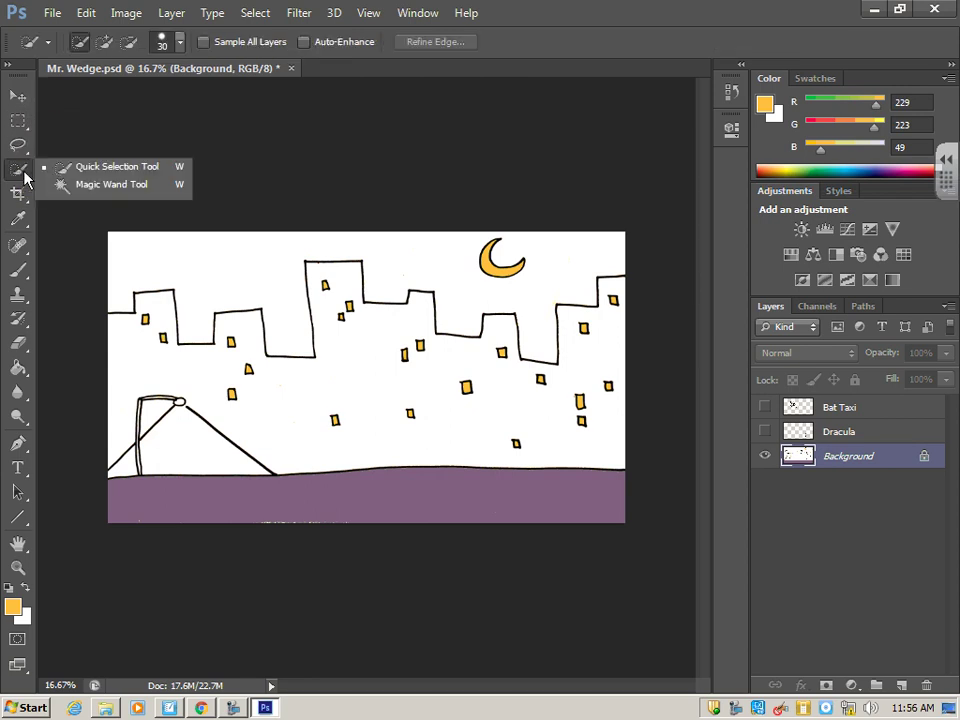
left_click(108, 190)
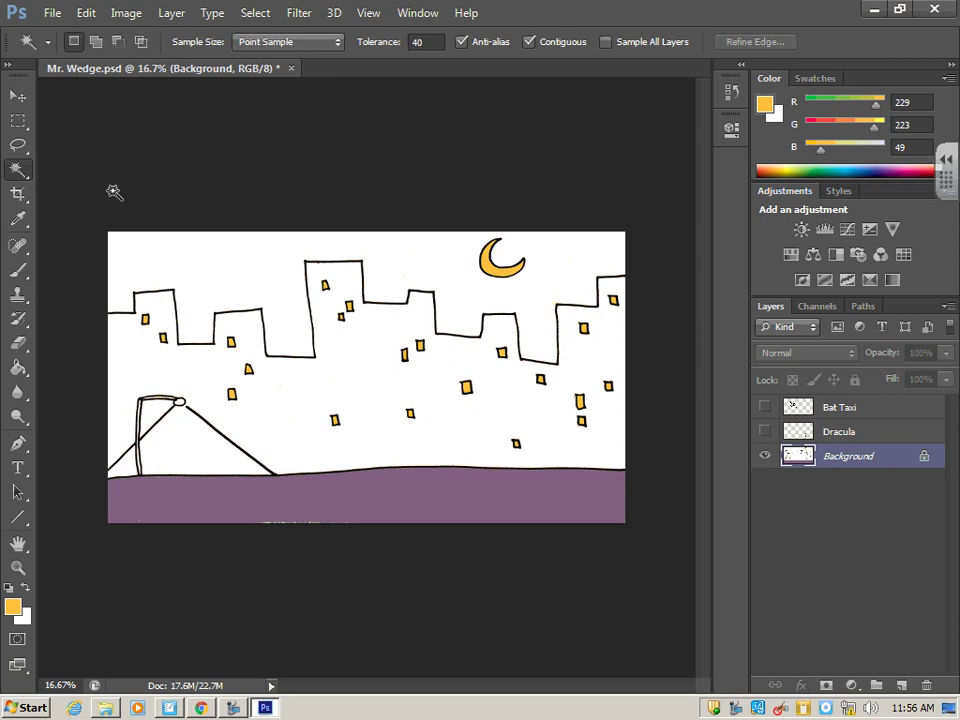
left_click(245, 281)
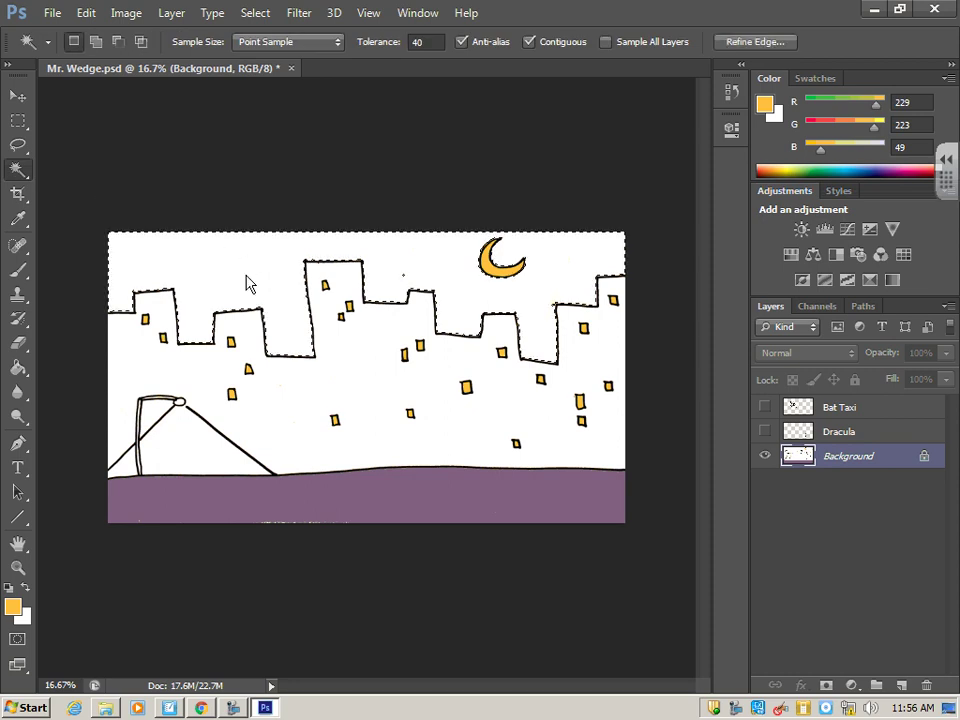
Switch to the Gradient tool and set the foreground color to dark purple #2d0b72
left_click(26, 372)
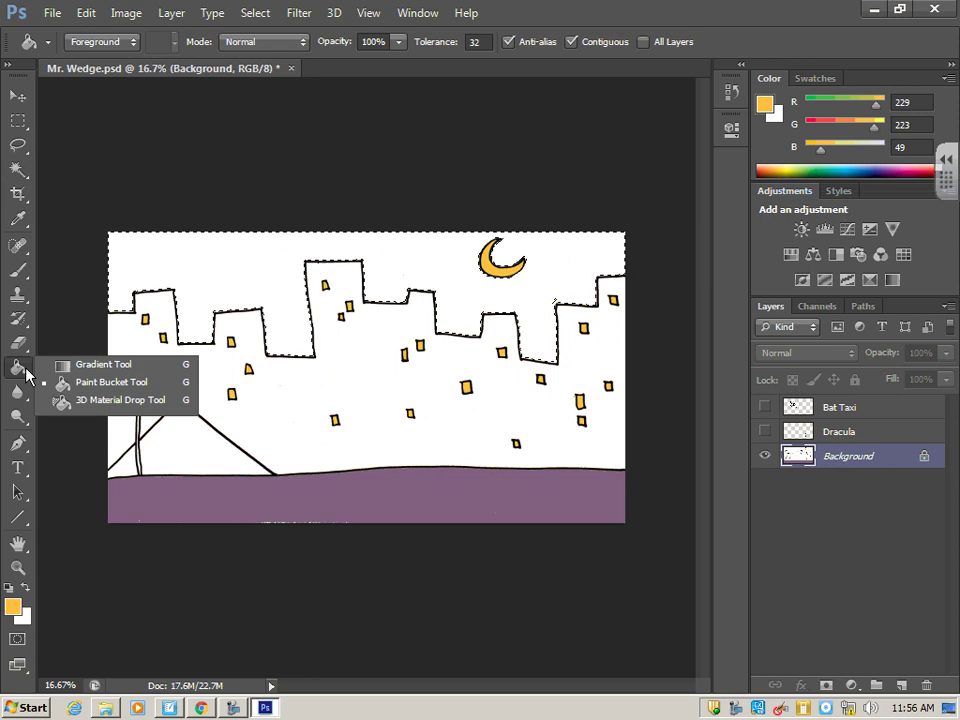
left_click(112, 366)
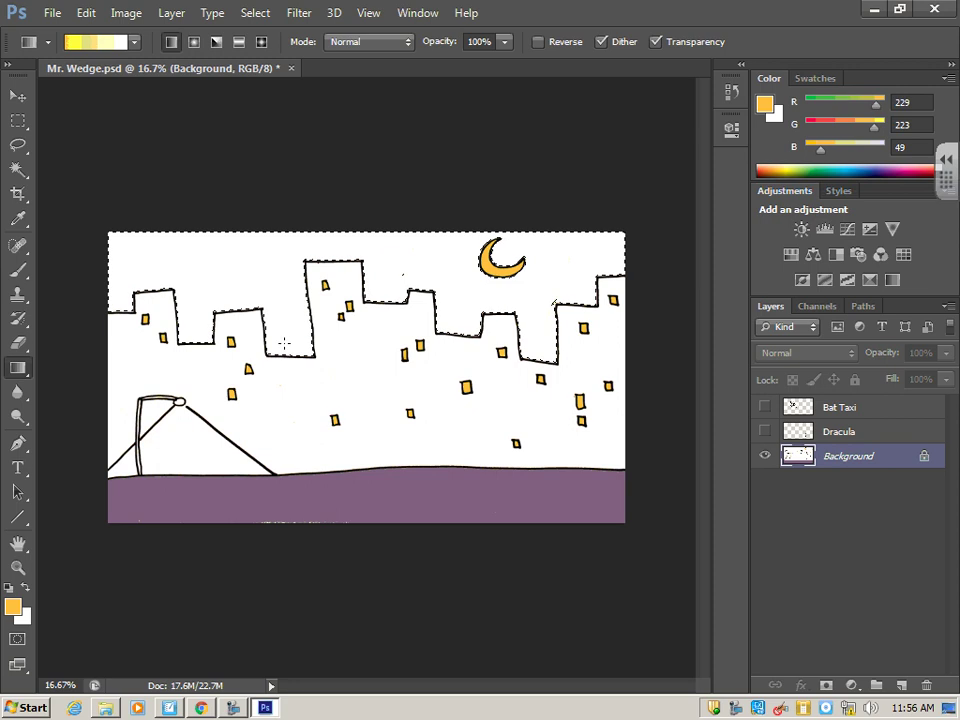
left_click(13, 607)
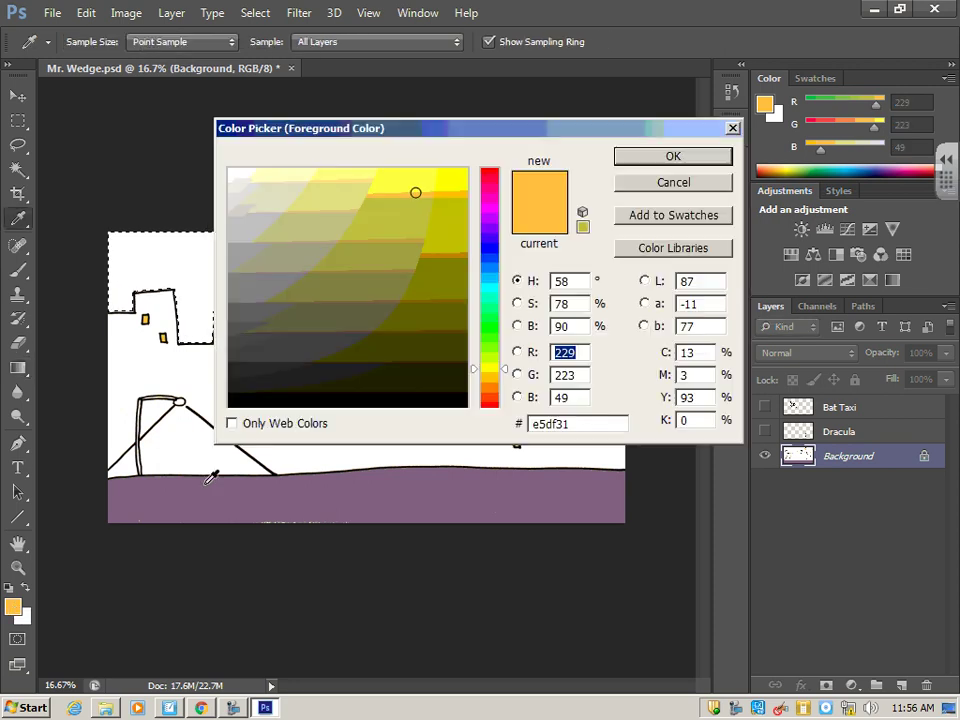
left_click_drag(505, 372, 477, 236)
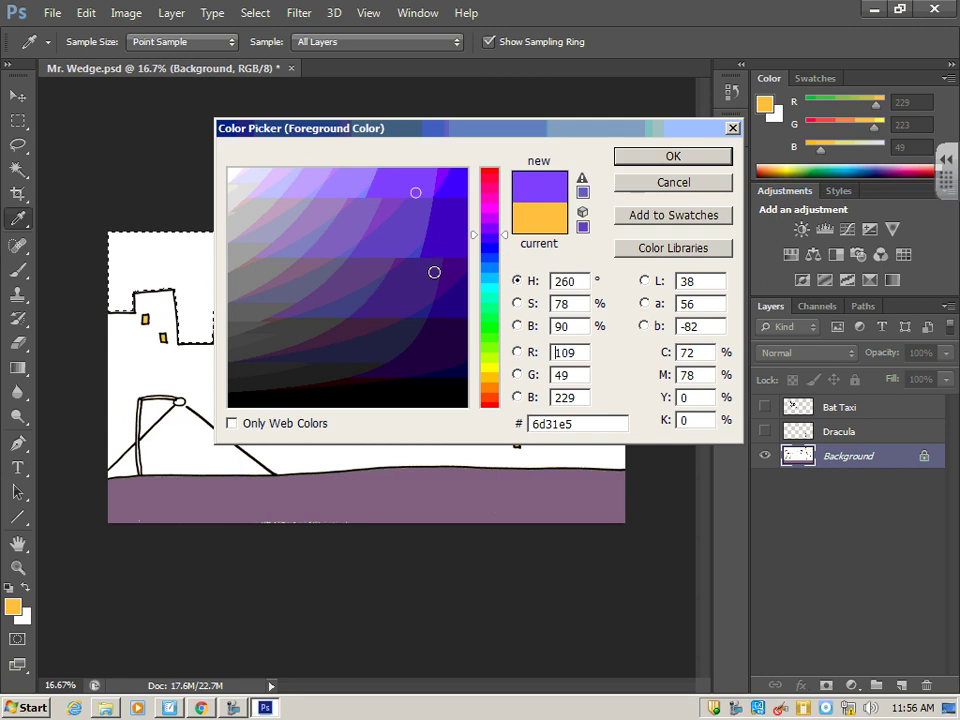
left_click(444, 301)
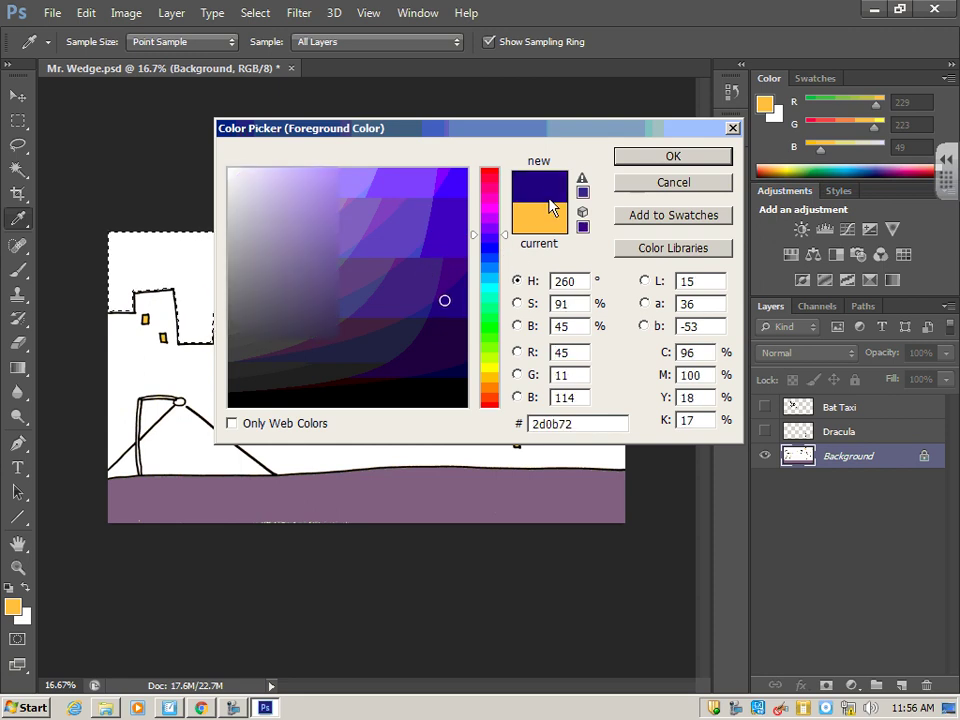
key("g")
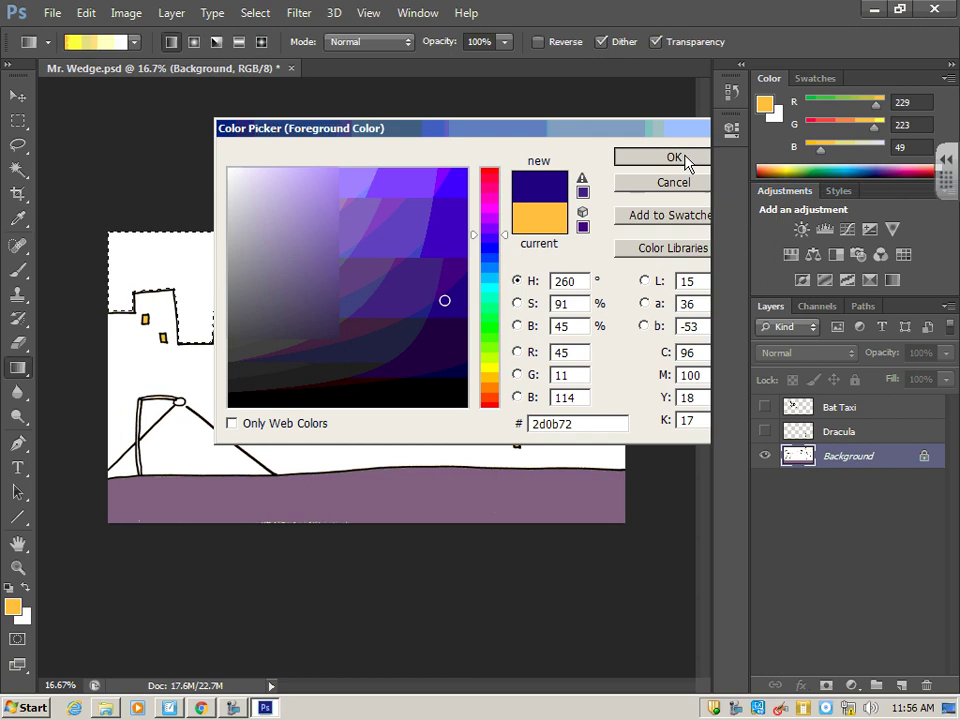
left_click(674, 157)
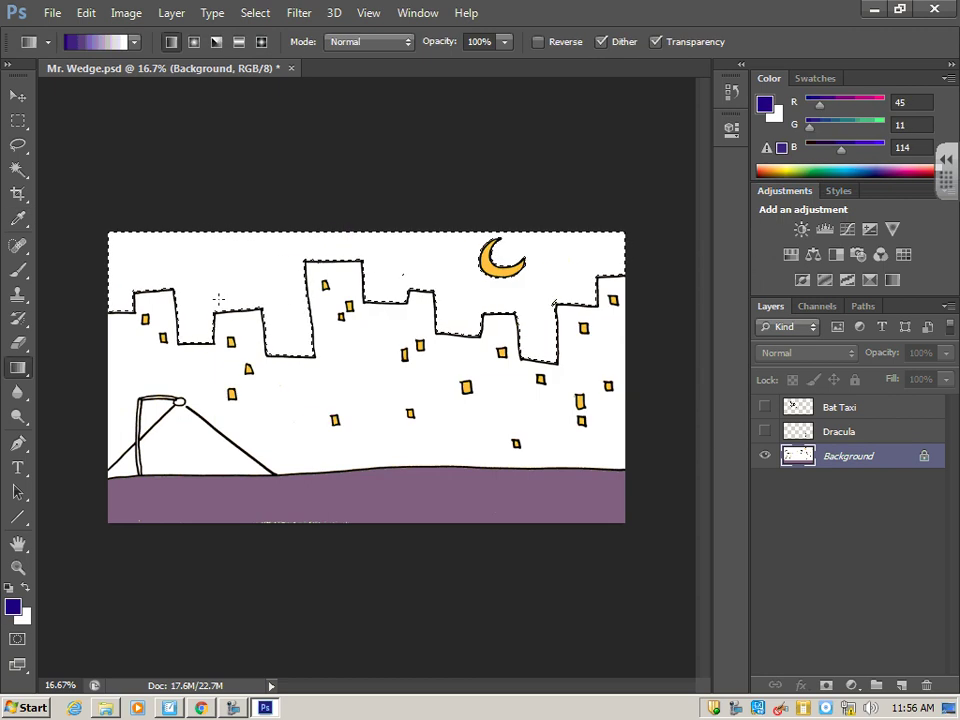
Set the background color to light purple #8f75d3 in the Color Picker
left_click(22, 617)
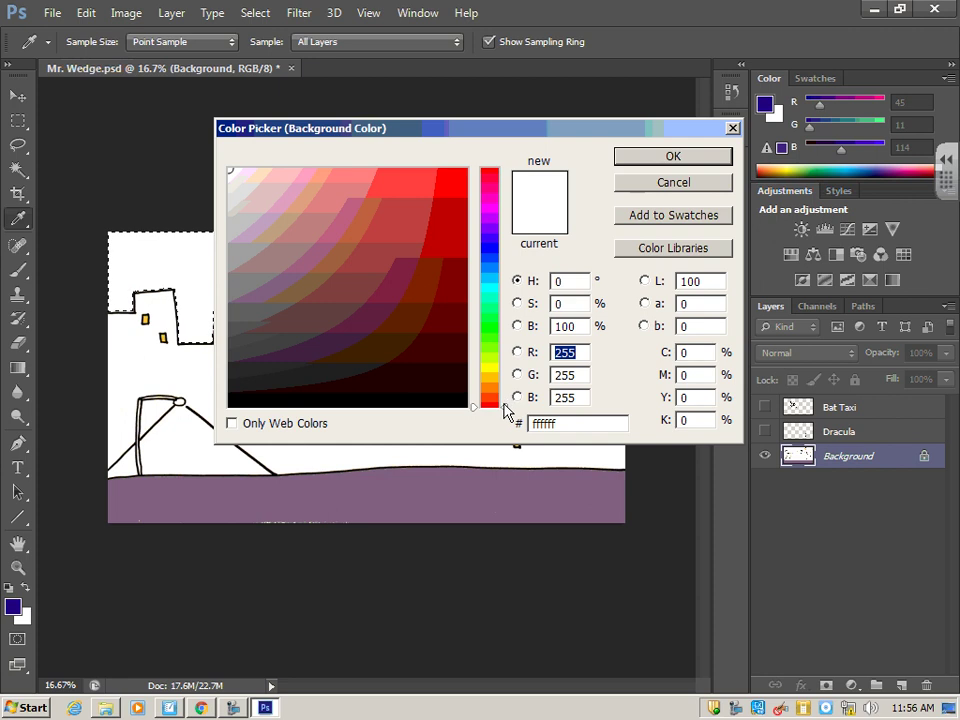
left_click_drag(505, 410, 507, 237)
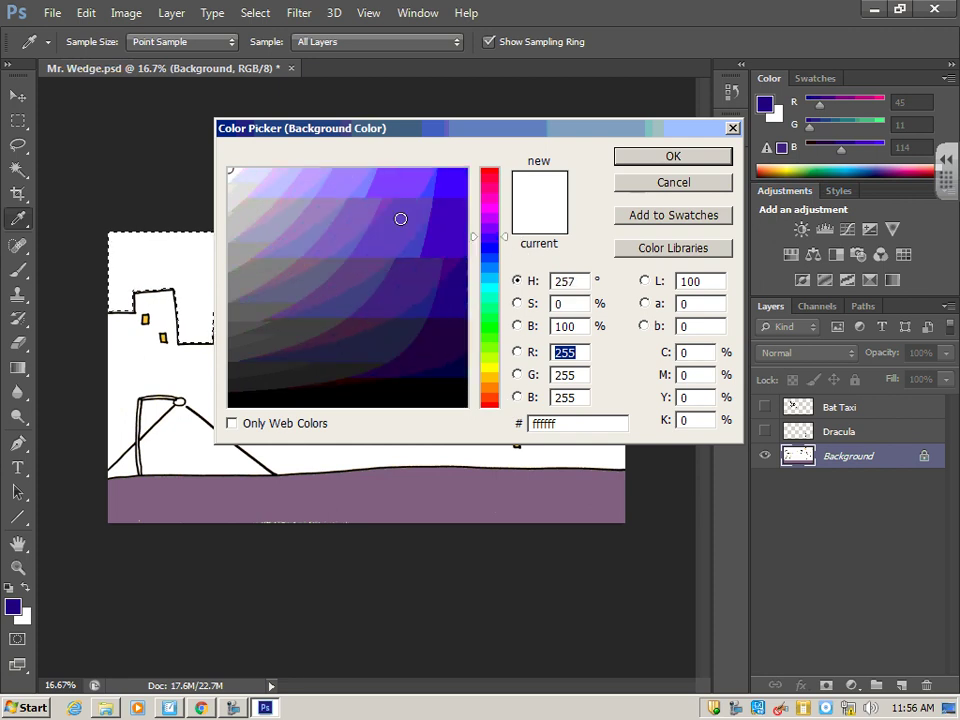
left_click(335, 209)
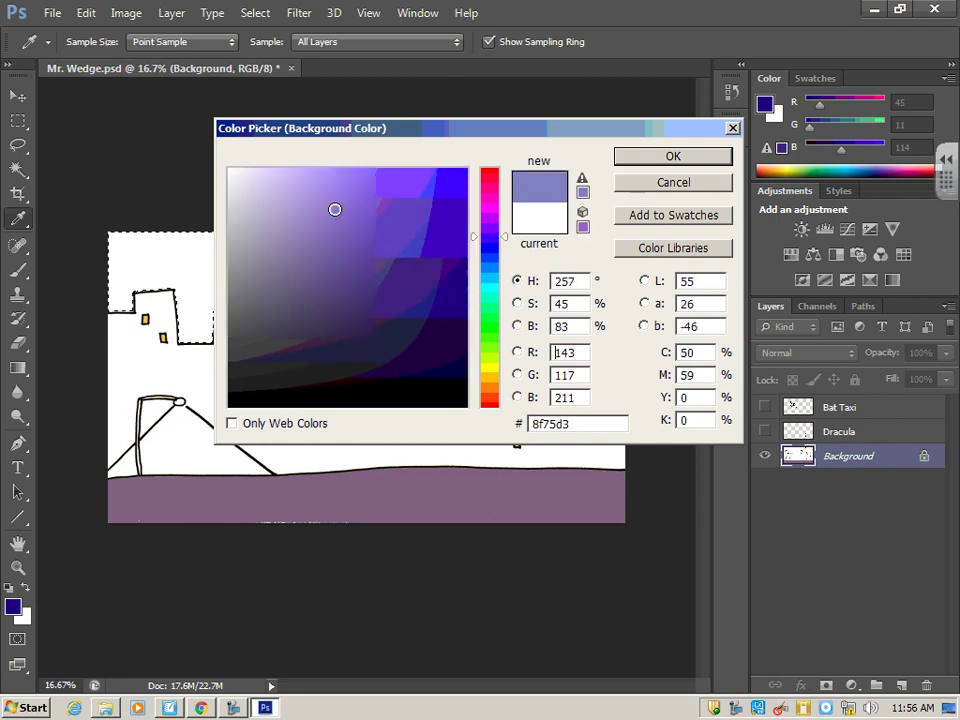
left_click(668, 158)
Fill the selected sky with a vertical linear gradient from dark purple down to light purple, and deselect the sky
key("g")
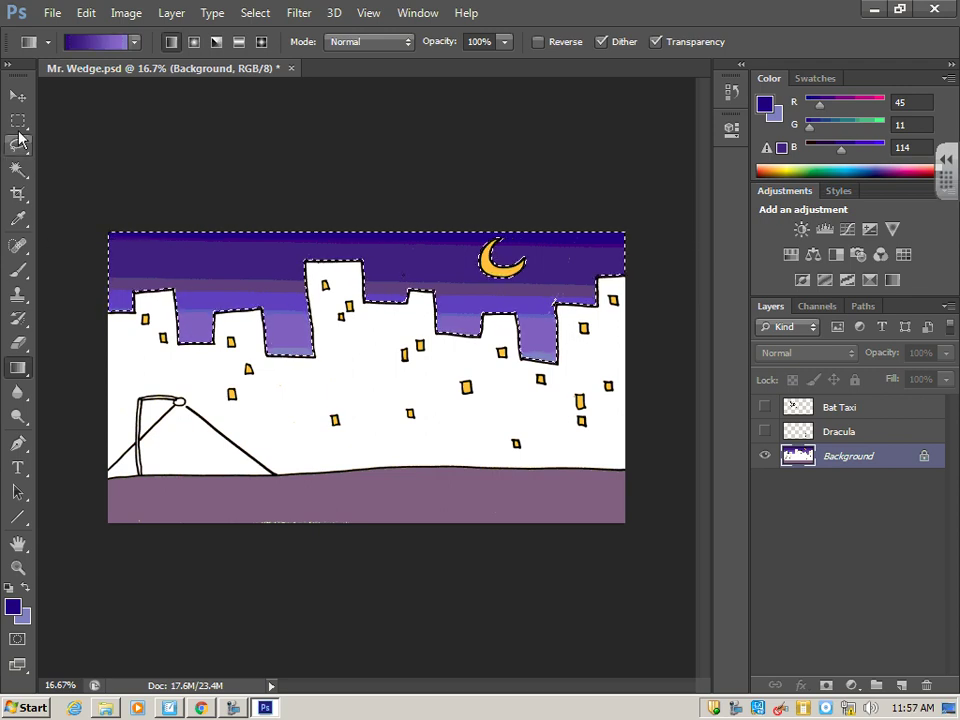
left_click(20, 123)
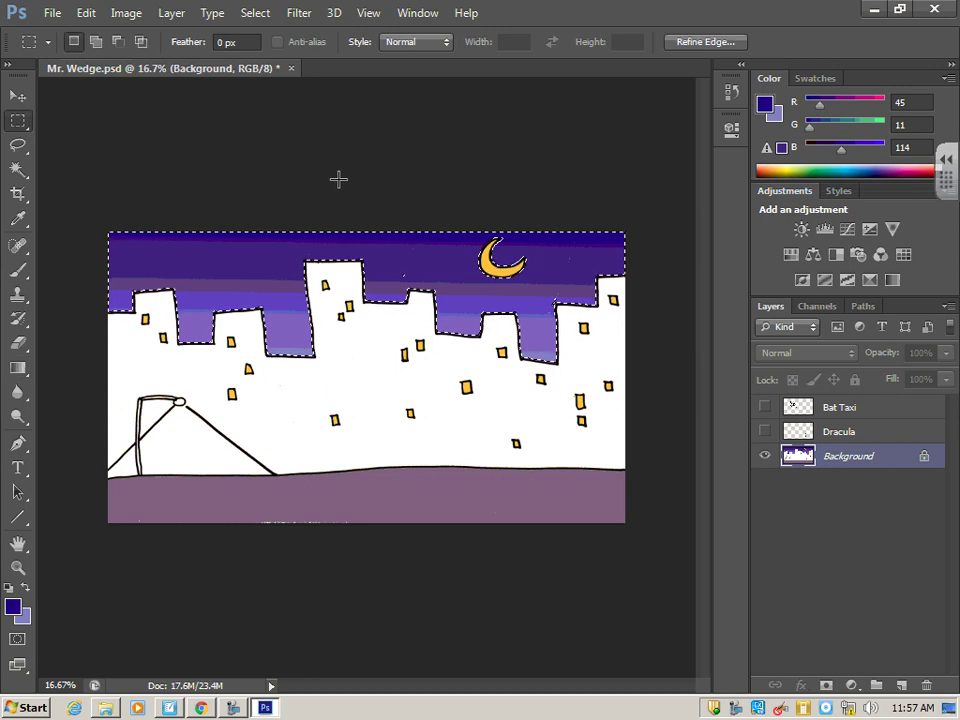
left_click(372, 181)
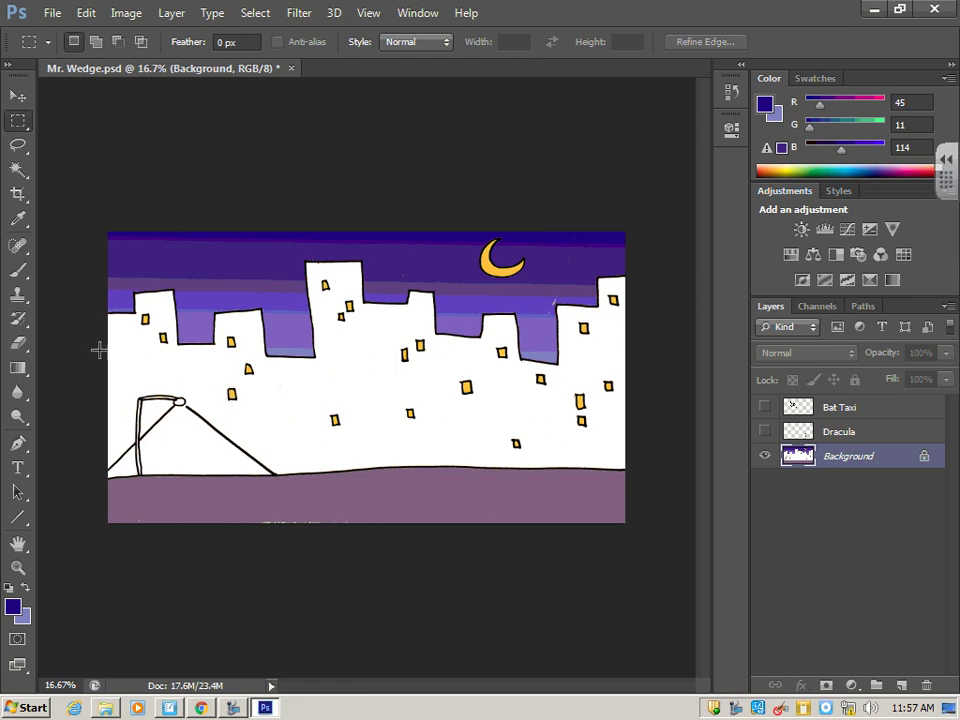
Sample the yellow from a building window and fill the small triangle left of the lamp post using the Paint Bucket
left_click(19, 220)
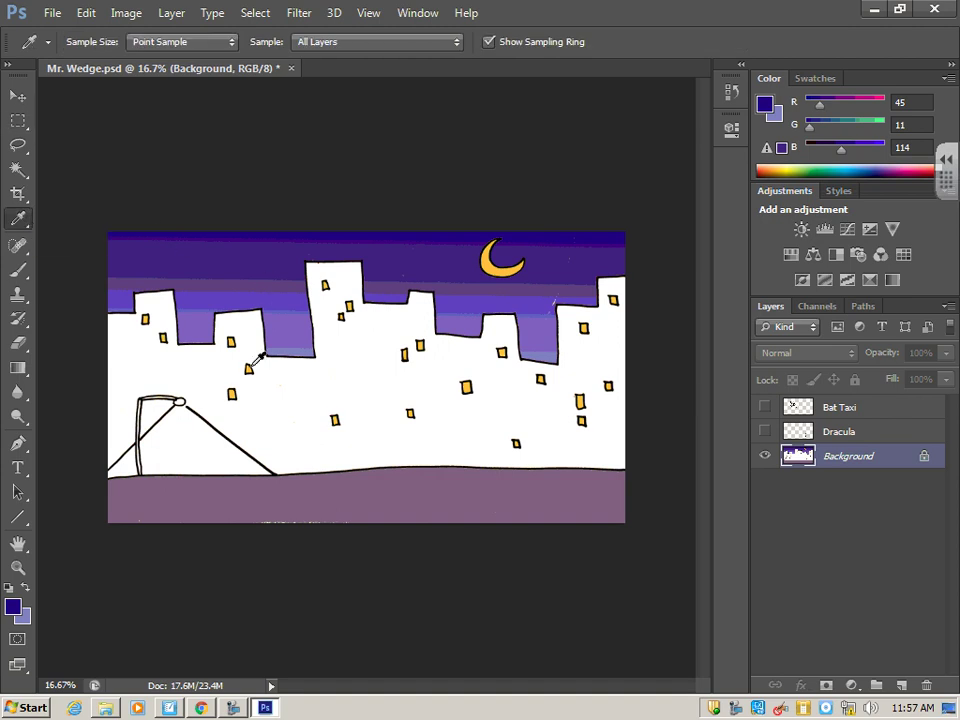
left_click(233, 394)
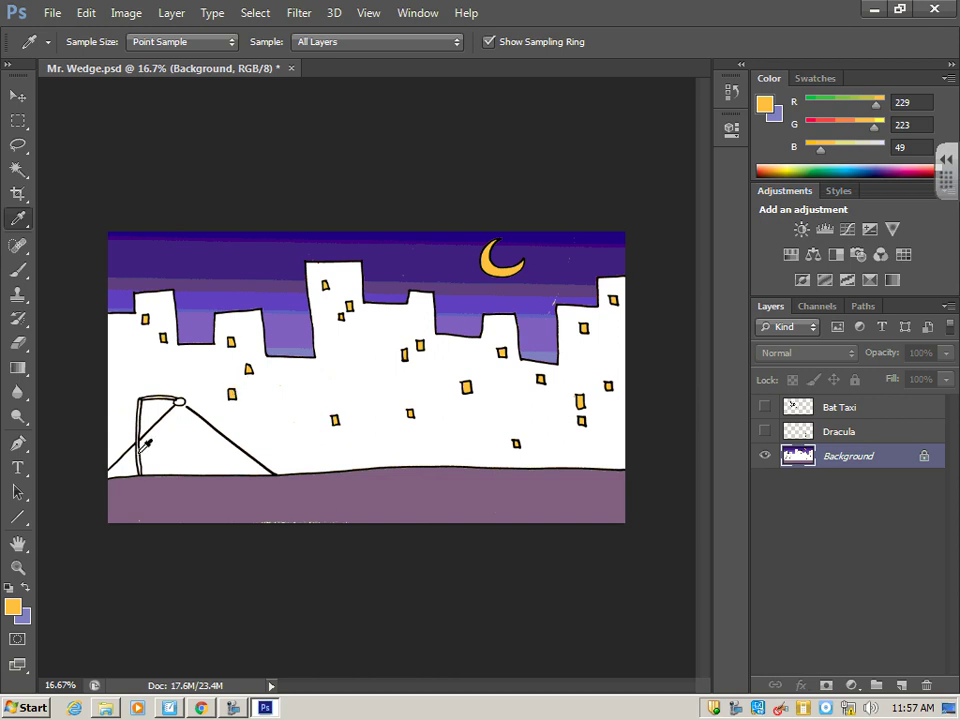
left_click(23, 372)
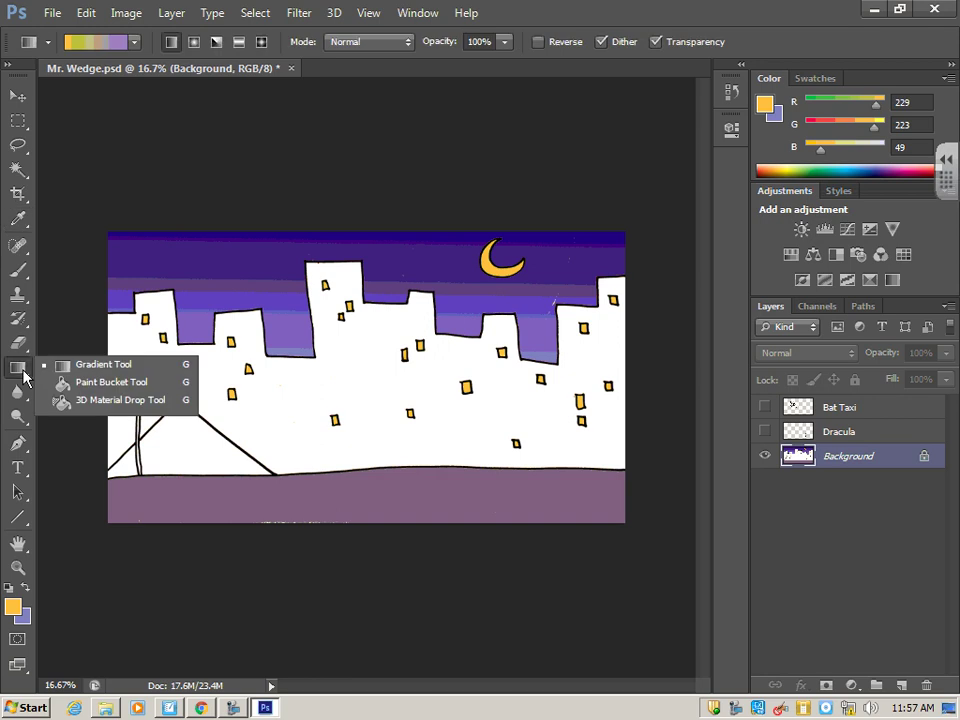
left_click(117, 388)
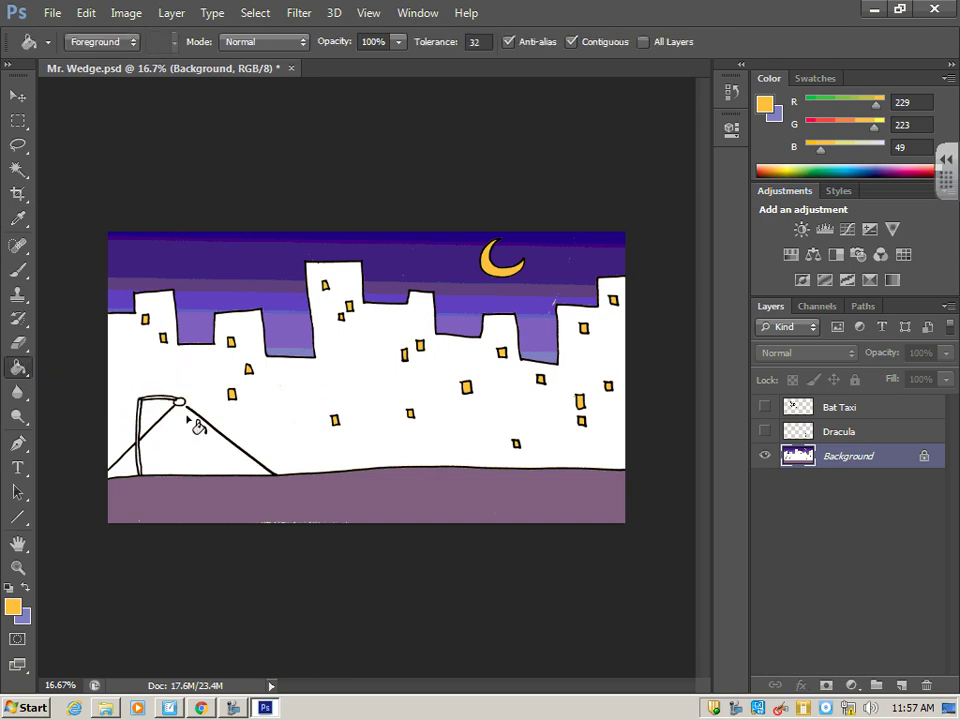
left_click(130, 465)
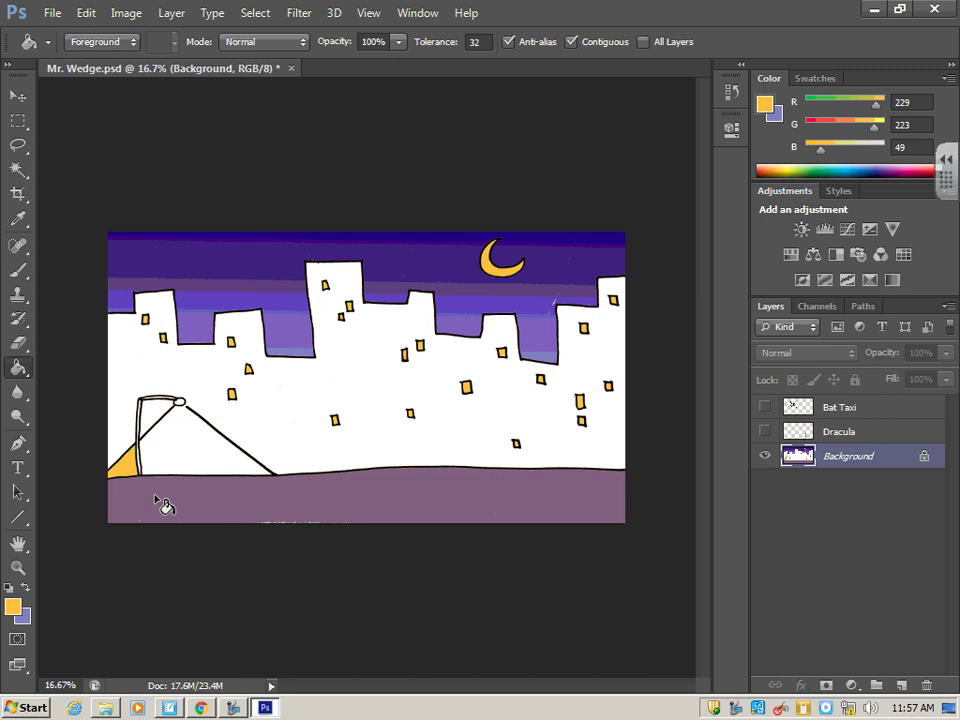
Try to fill the large part of the lamp's light cone with yellow, and undo that fill
left_click(200, 456)
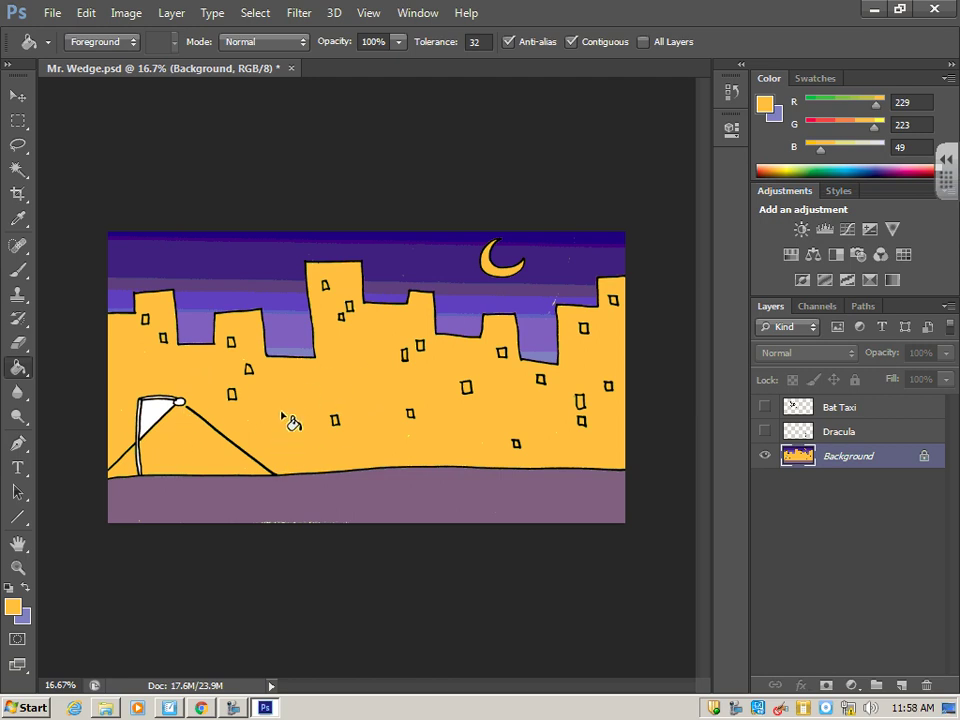
left_click(87, 14)
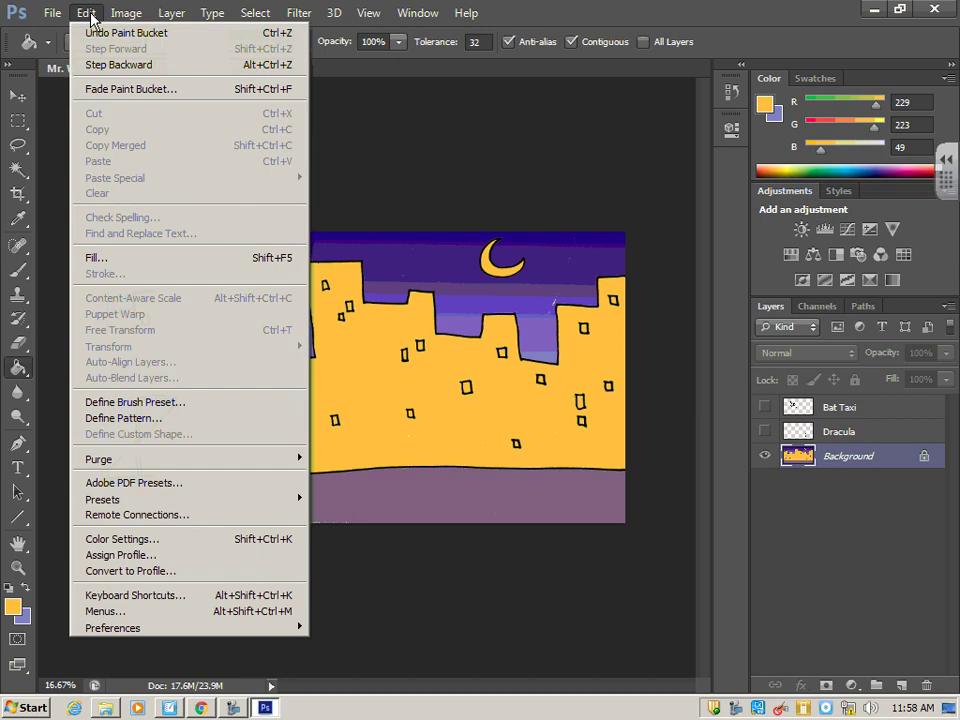
left_click(118, 64)
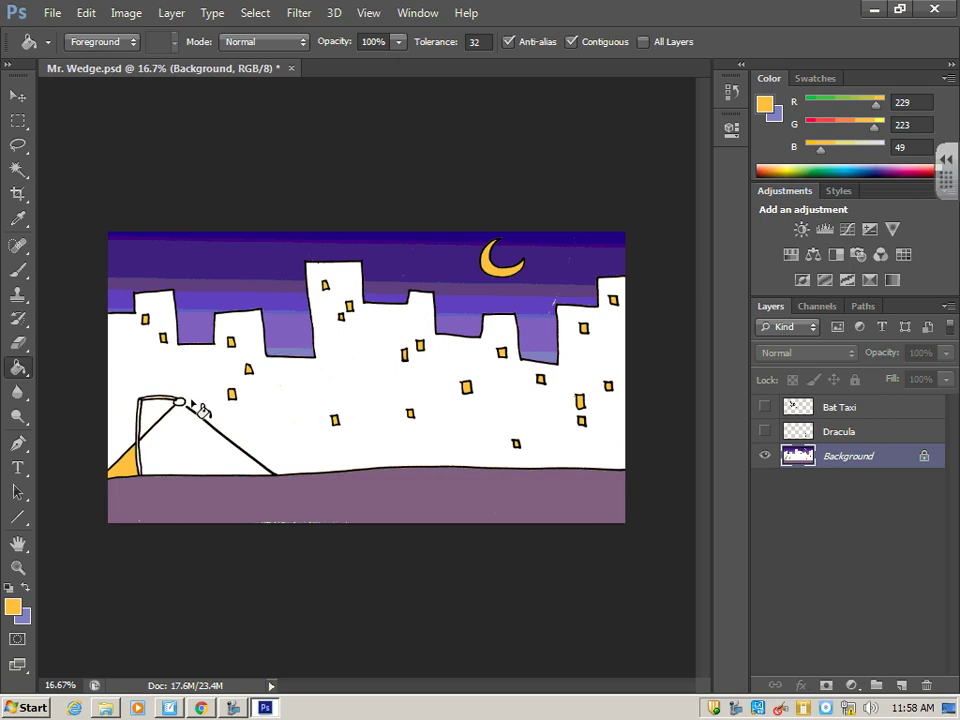
Set the foreground color to black #000000 and switch to the Brush tool for the gap beside the lamp head
left_click(18, 567)
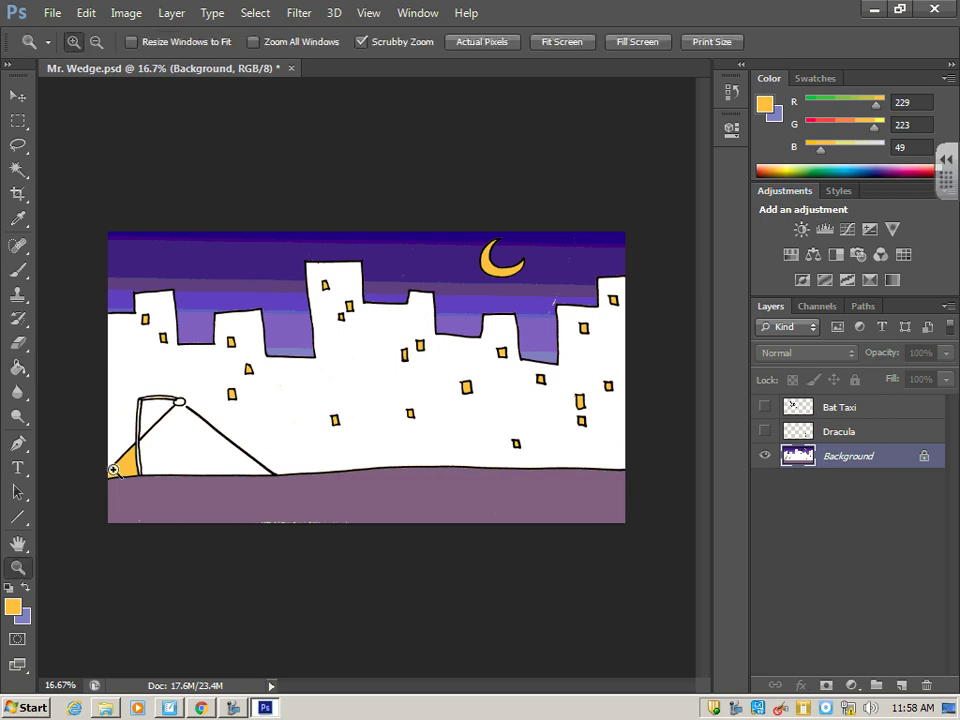
left_click(181, 403)
left_click(176, 399)
left_click(183, 400)
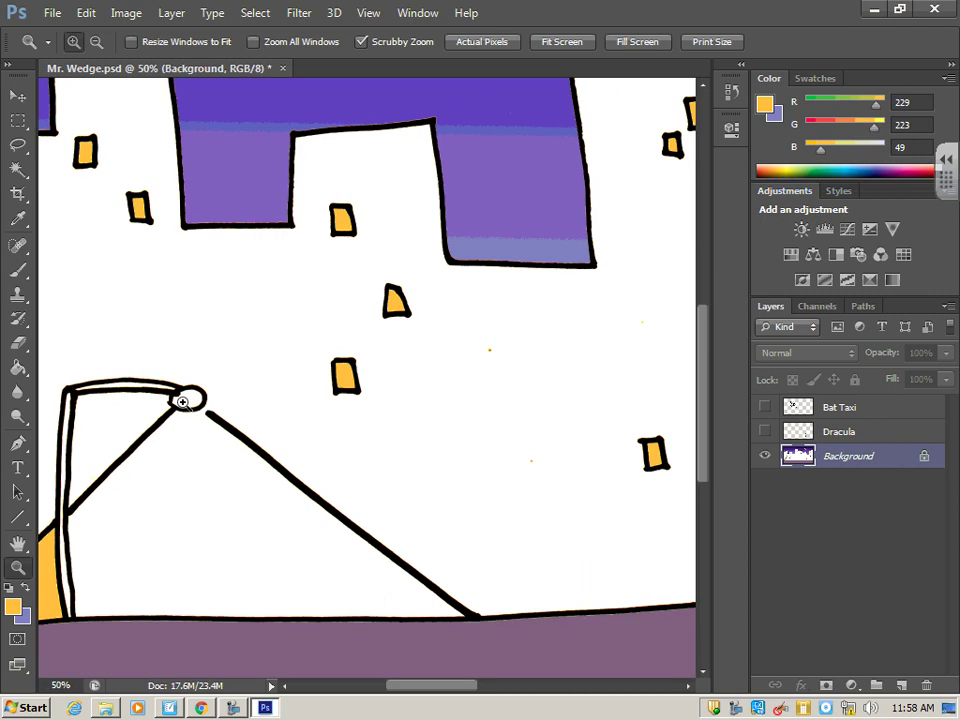
left_click(184, 398)
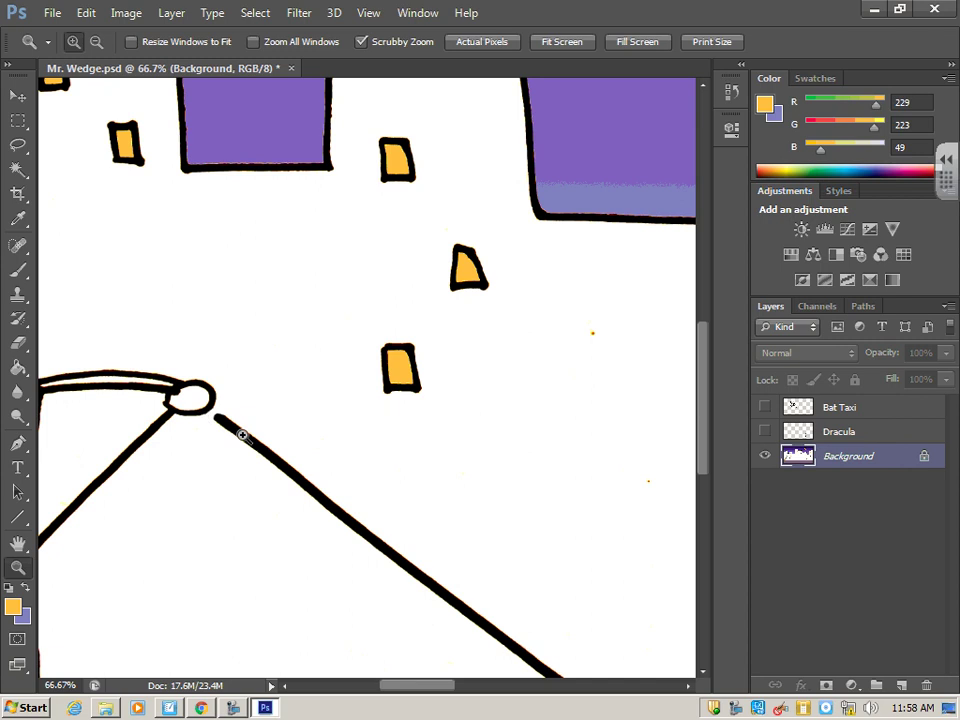
left_click(13, 607)
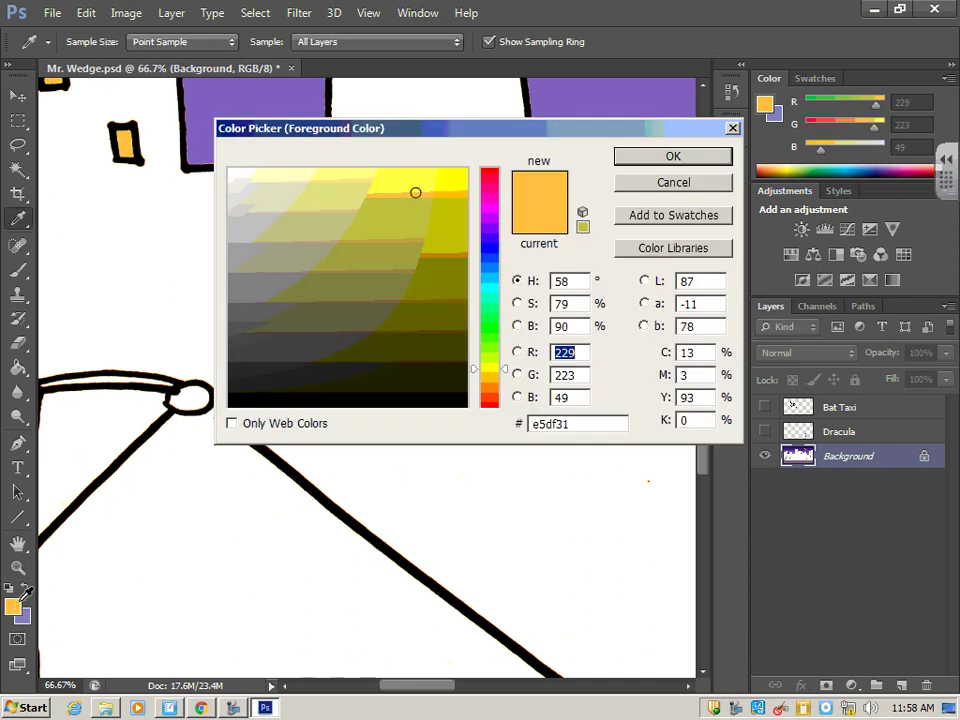
mouse_move(312, 293)
left_mouse_down()
mouse_move(253, 330)
mouse_move(214, 409)
mouse_move(235, 399)
left_mouse_up()
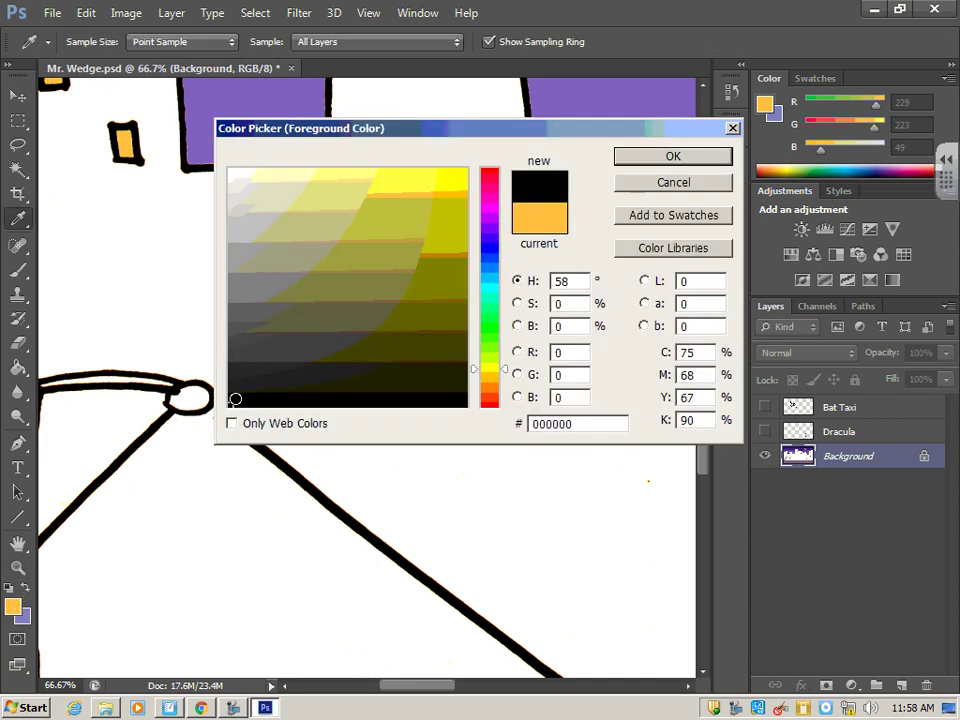
left_click(650, 160)
left_click(22, 272)
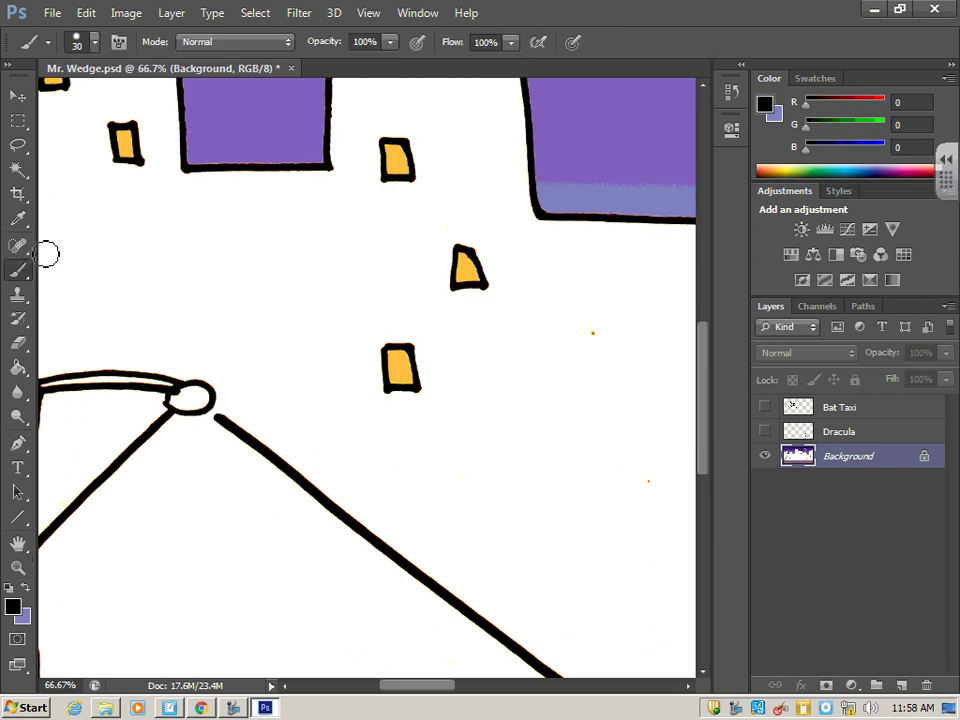
Try to close the gap beside the lamp head with the 30 px brush, and undo the stroke
left_click(214, 419)
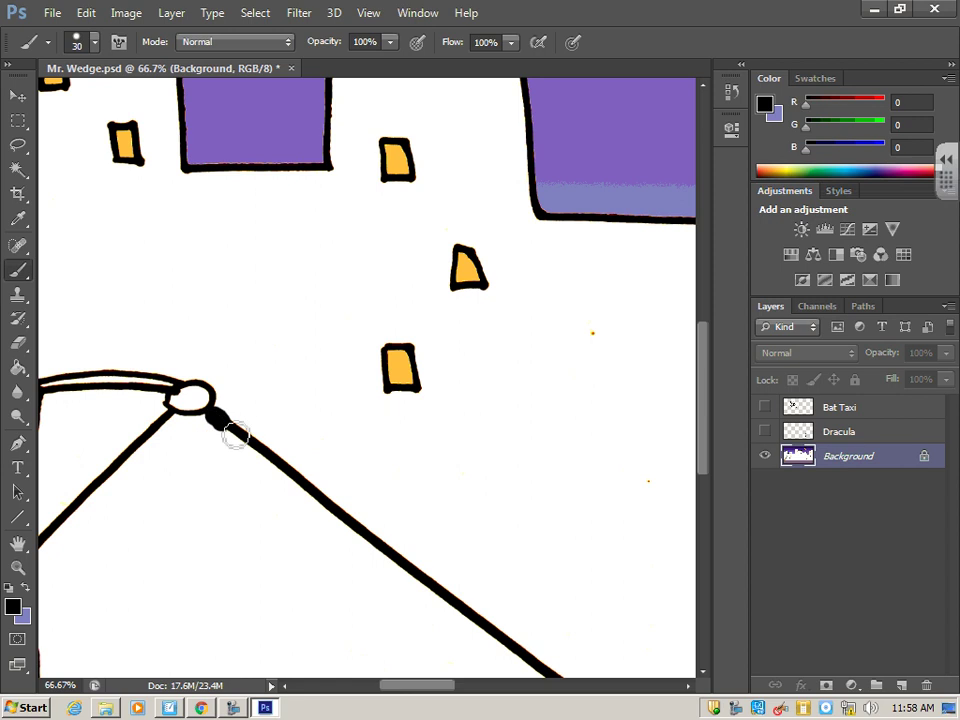
left_click(90, 13)
left_click(110, 65)
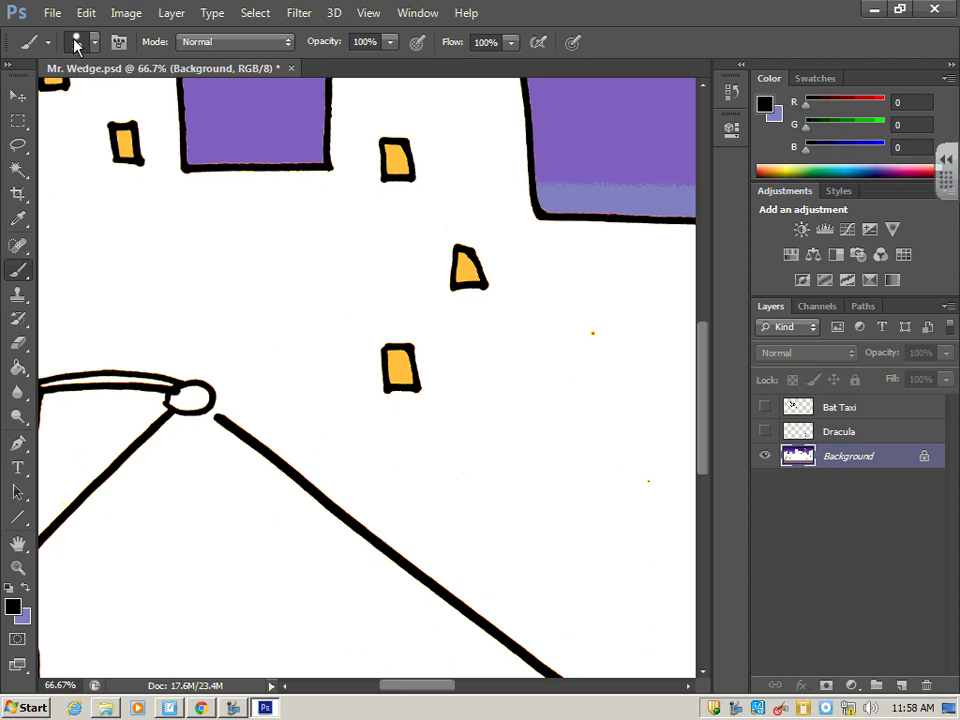
Set the brush size to 12 px and paint the gap closed between the lamp head and the light cone's right line
left_click(95, 42)
left_click_drag(62, 107, 38, 104)
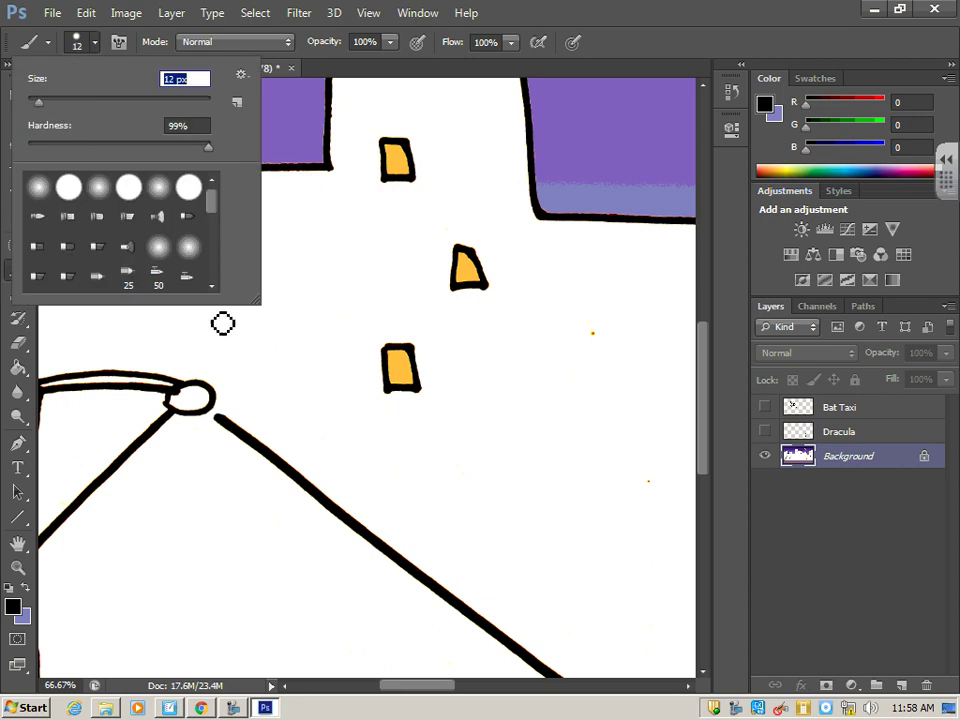
mouse_move(226, 423)
left_mouse_down()
mouse_move(214, 418)
mouse_move(234, 430)
left_mouse_up()
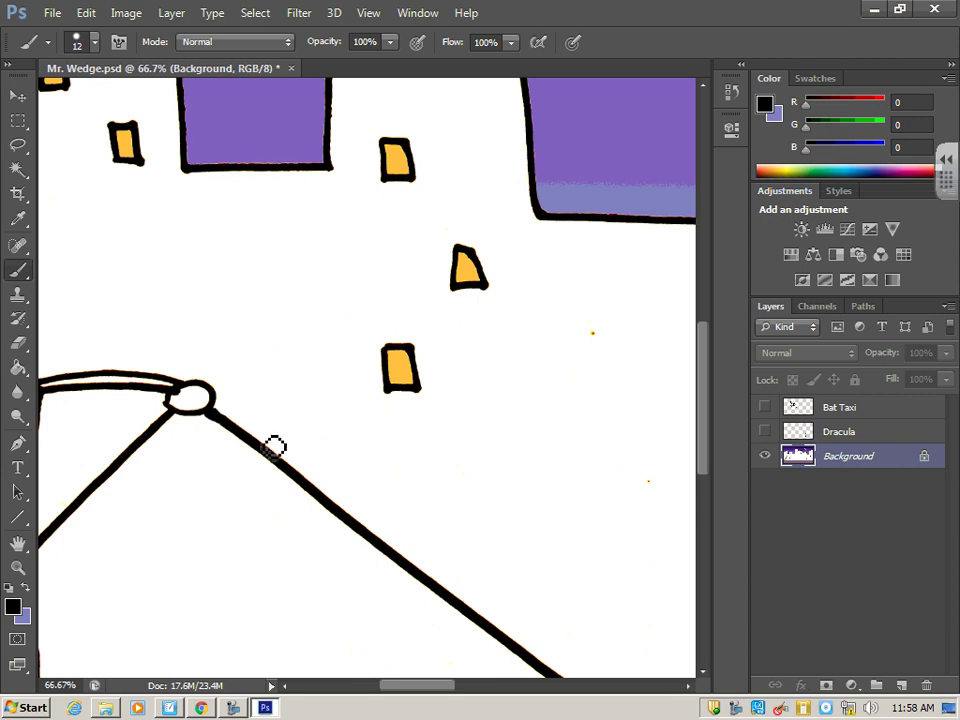
Sample the yellow from the filled triangle and fill the large part of the lamp's light cone using the Paint Bucket
scroll(276, 465, "down", 2)
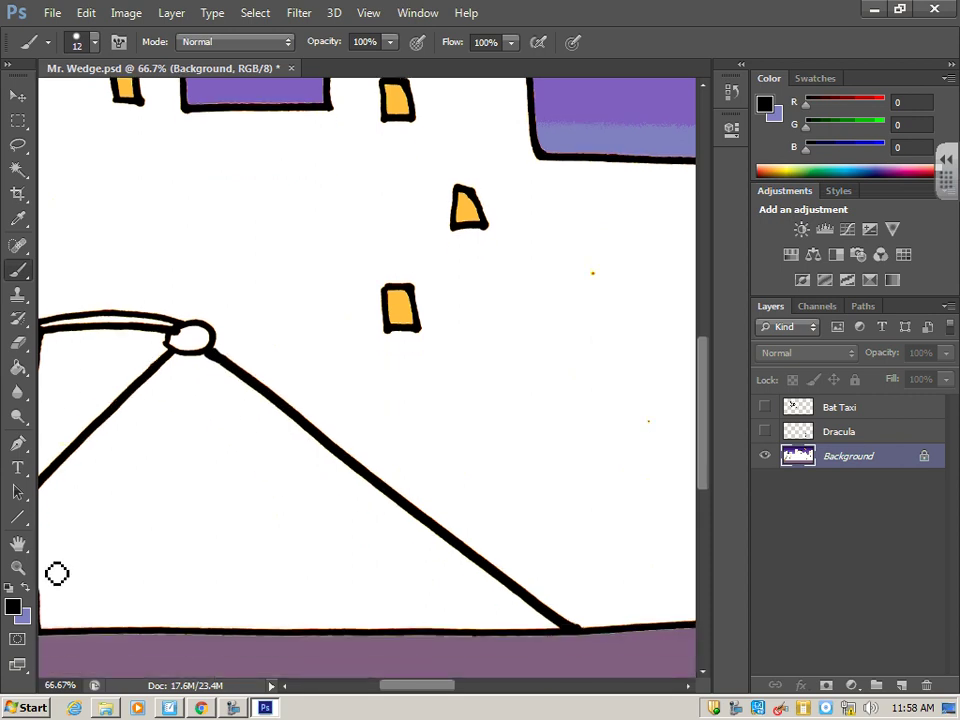
left_click(18, 568)
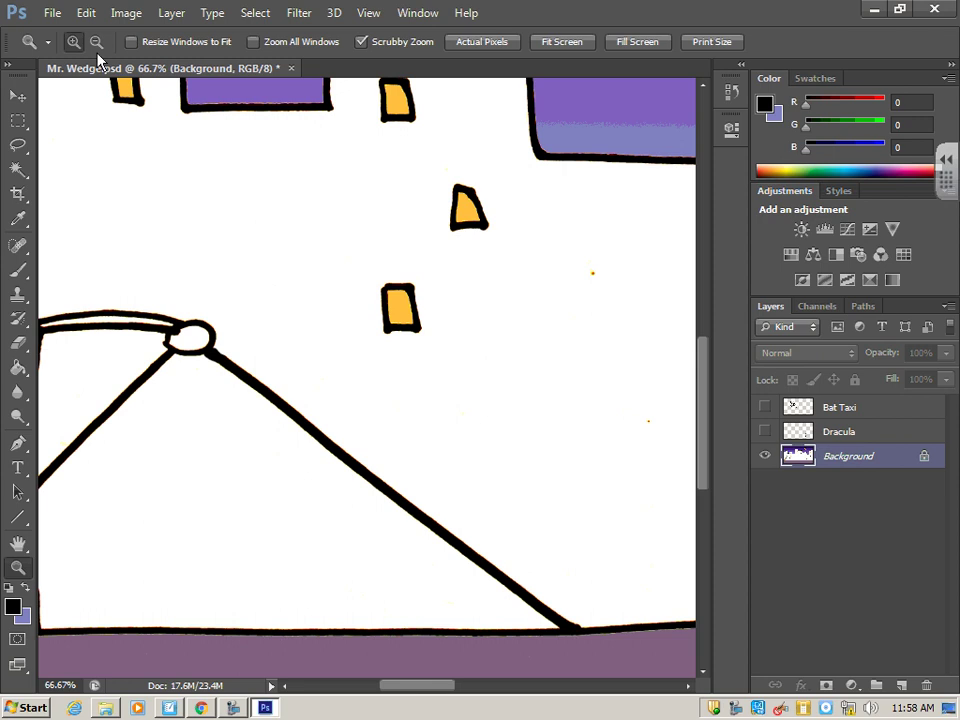
left_click(312, 262)
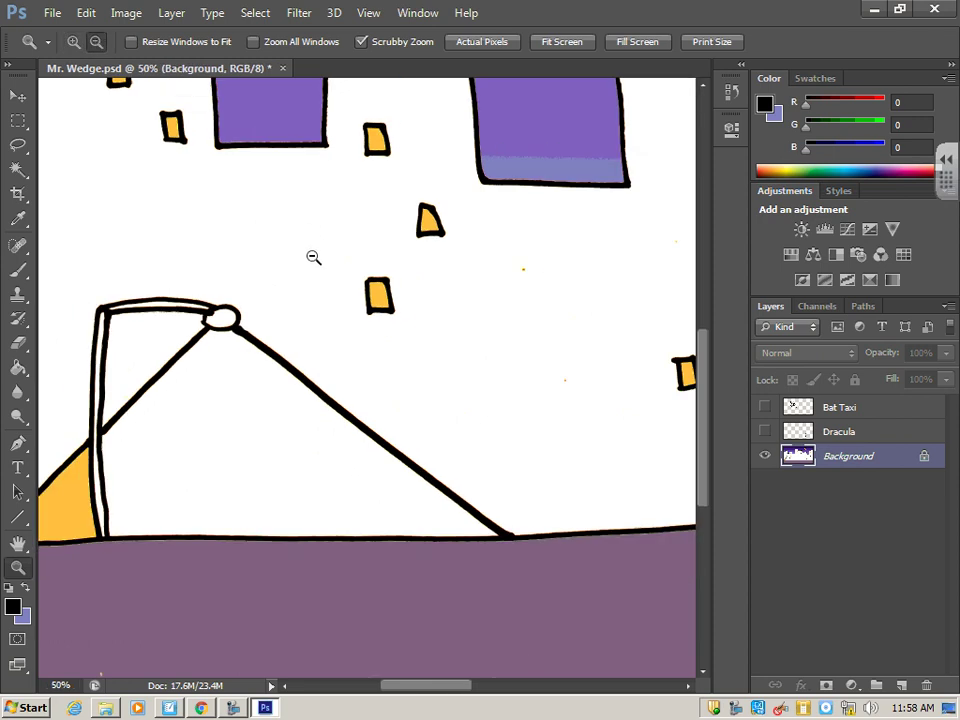
left_click(312, 262)
left_click(311, 273)
left_click(311, 273)
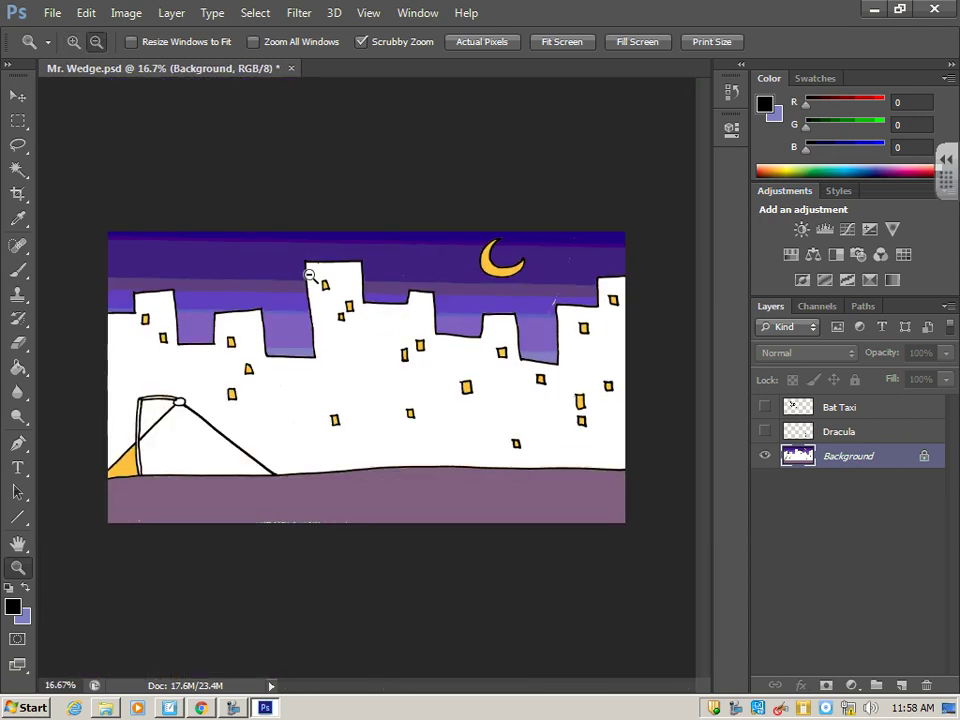
left_click(19, 372)
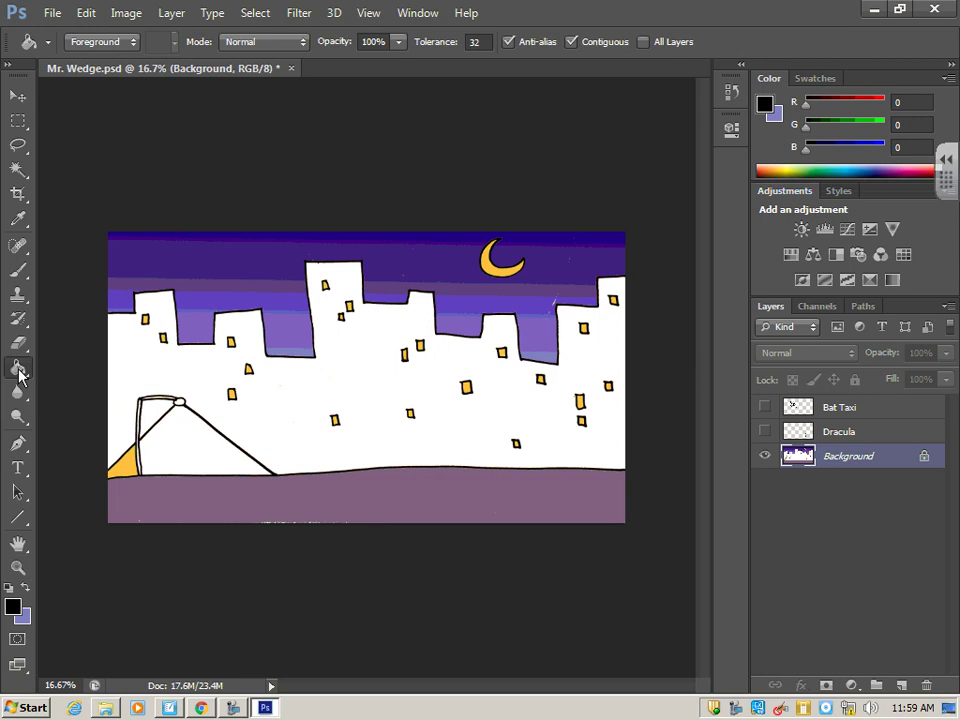
left_click(20, 222)
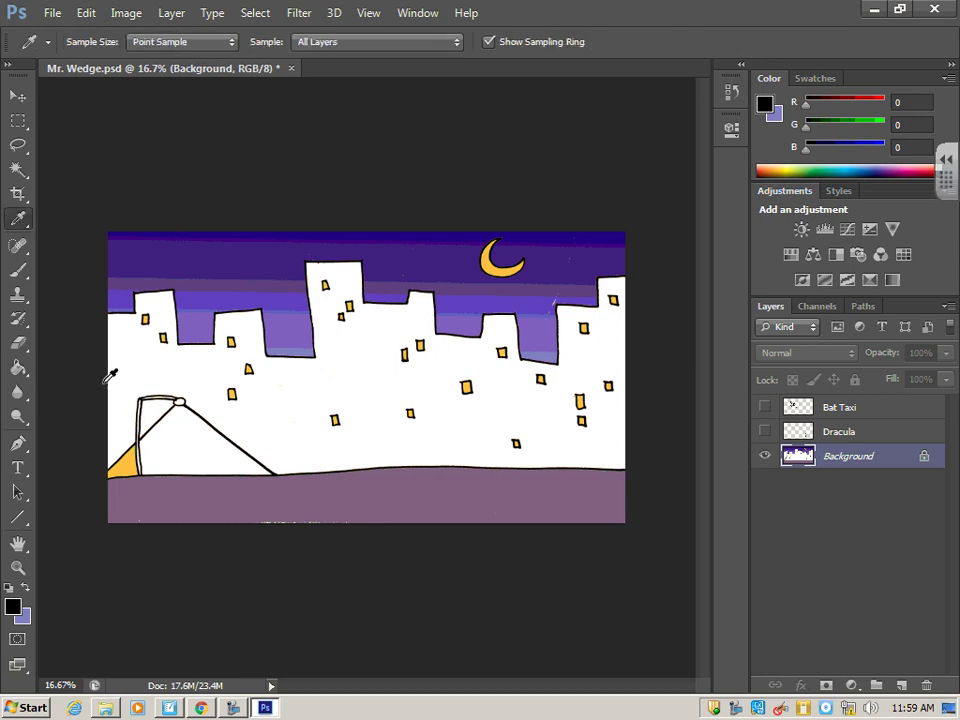
left_click(130, 462)
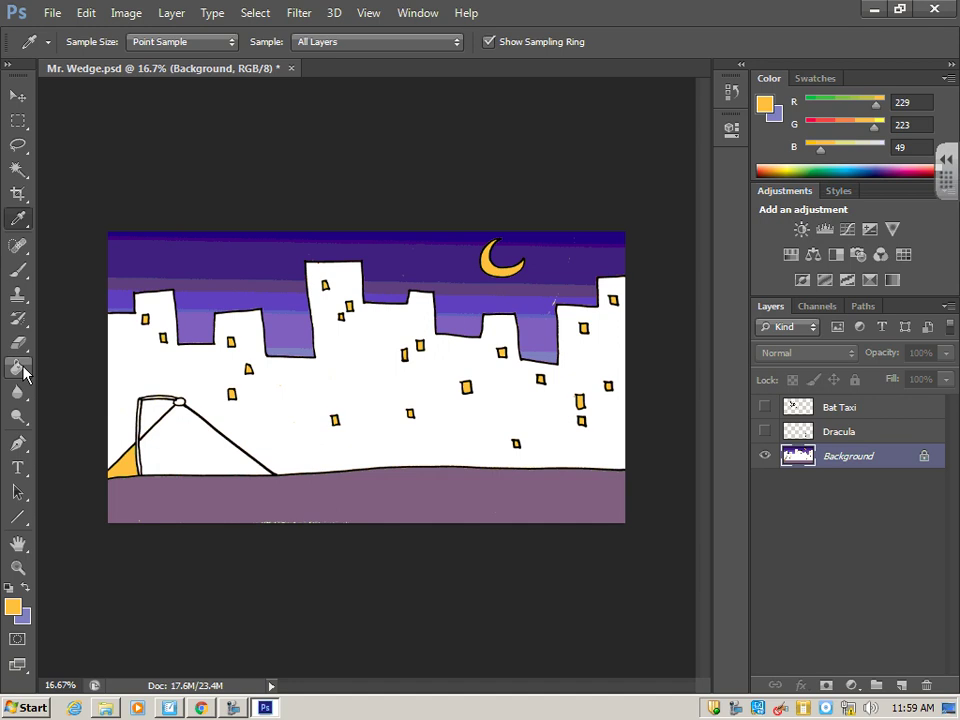
left_click(20, 368)
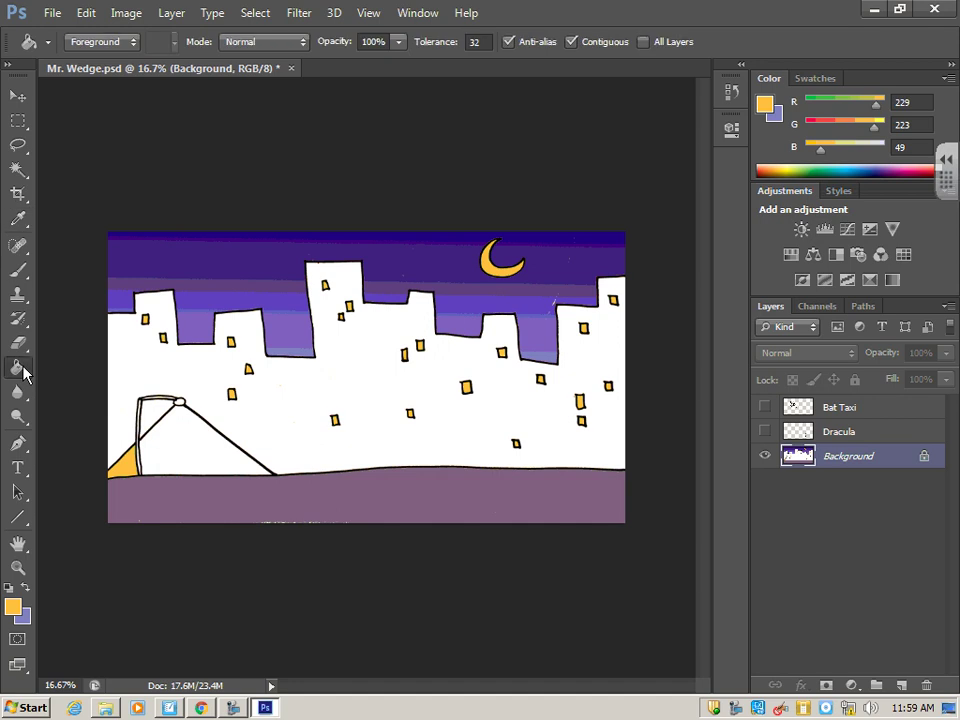
left_click(180, 446)
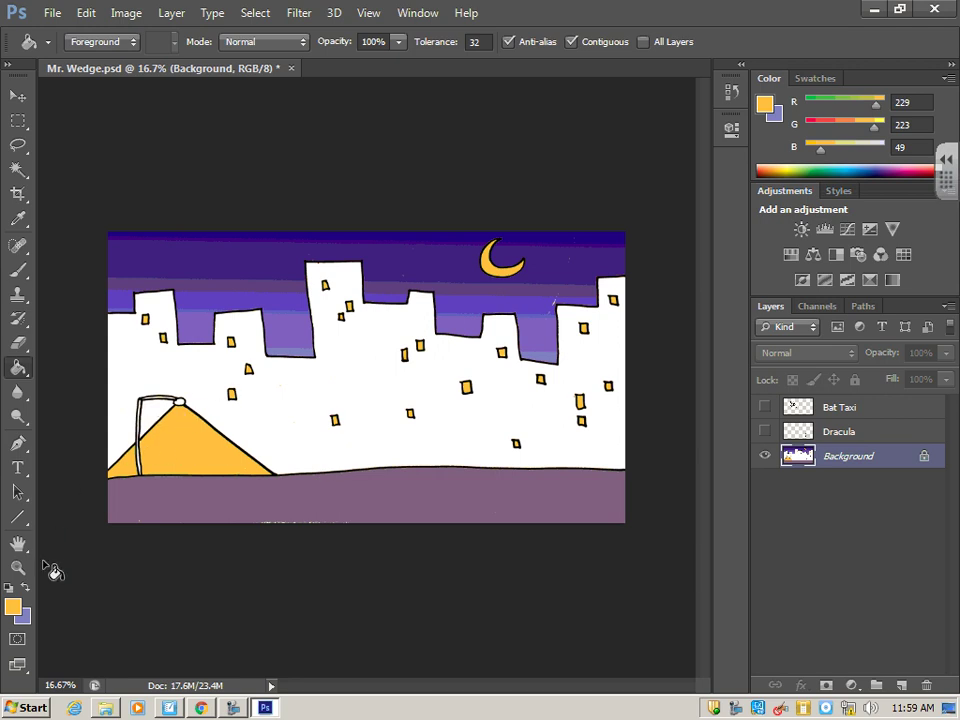
Set the foreground color to dark gray (R 56, G 56, B 41) and fill the buildings and the enclosed area beneath the lamp arm
left_click(13, 607)
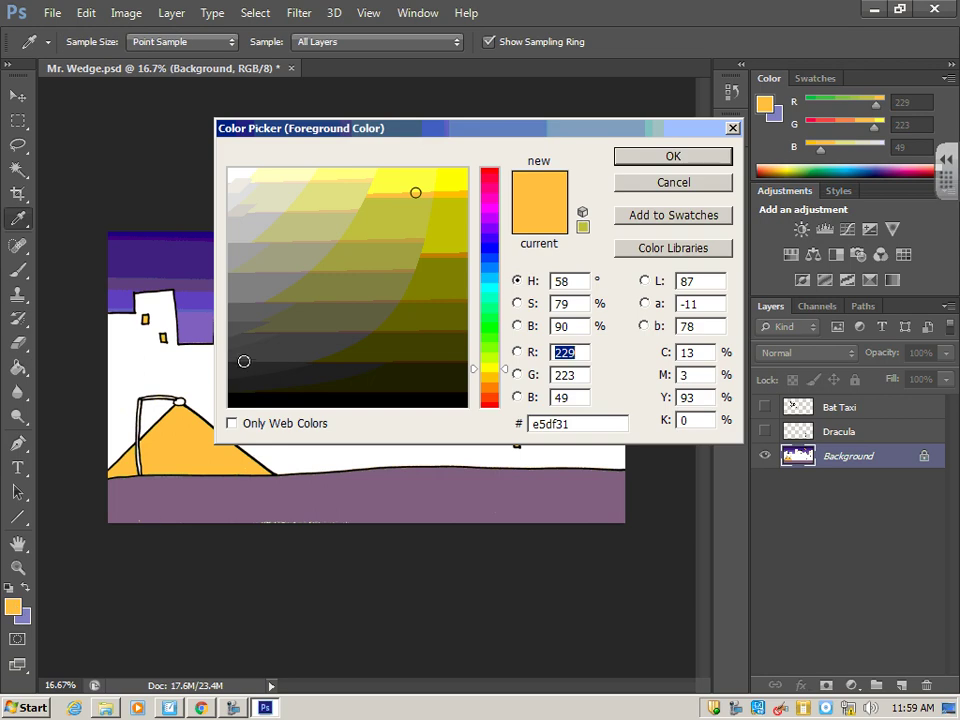
mouse_move(275, 370)
left_mouse_down()
mouse_move(249, 386)
mouse_move(291, 354)
left_mouse_up()
left_click(655, 158)
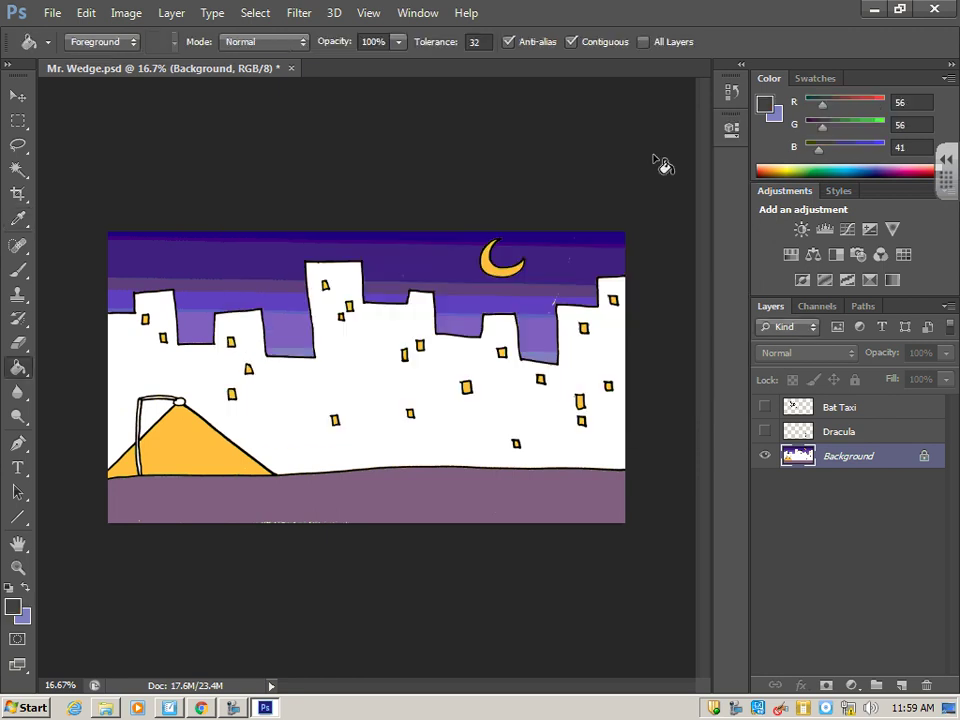
left_click(315, 386)
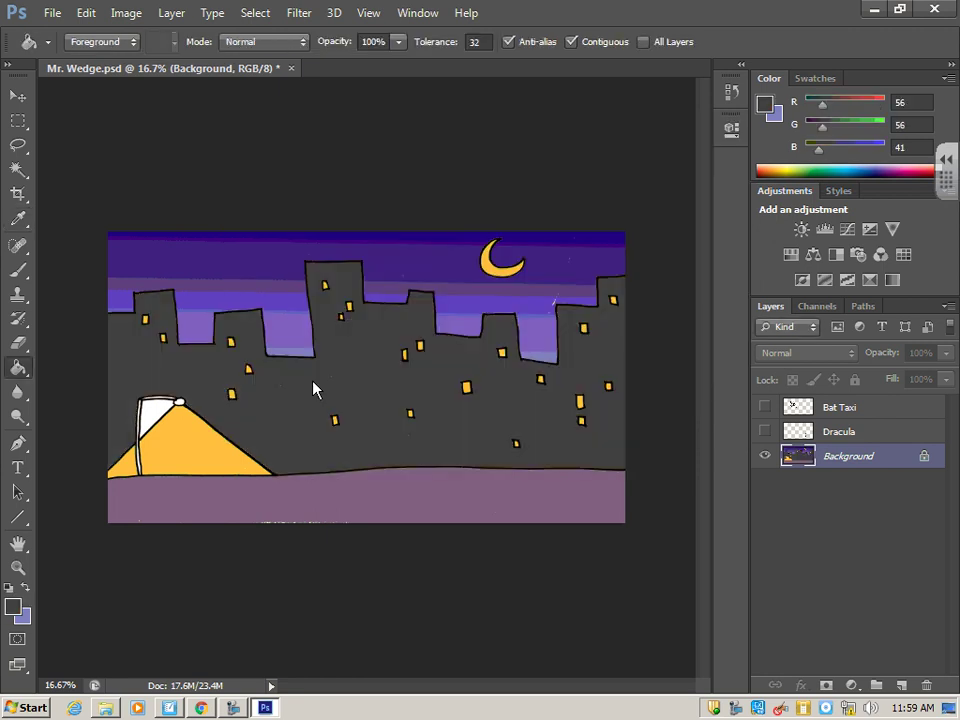
left_click(153, 416)
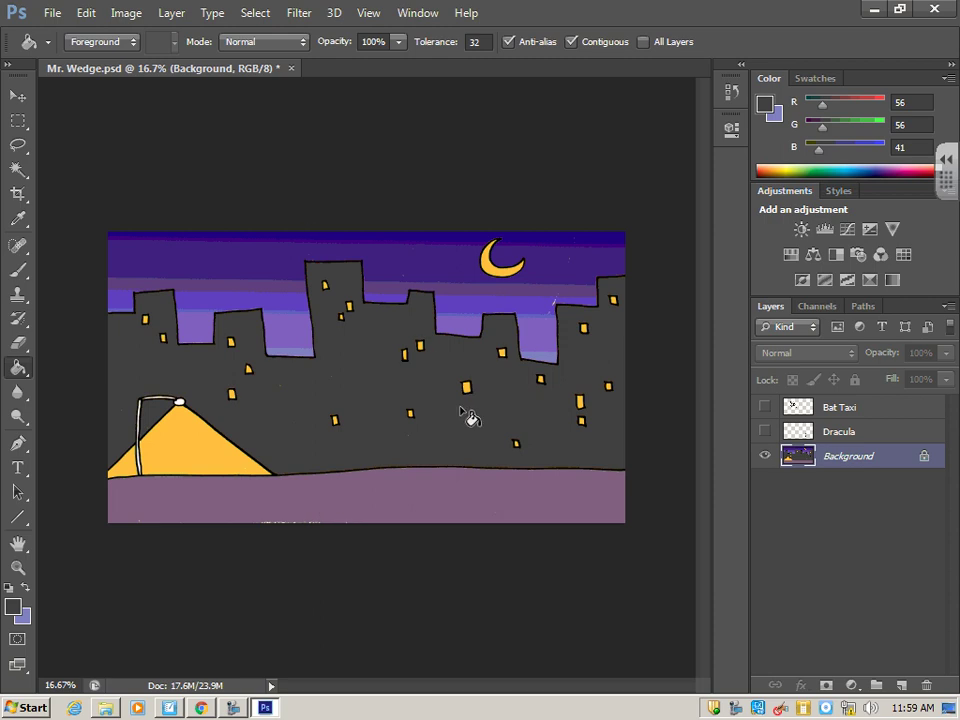
Make the Dracula layer visible and zoom in on the caped figure
left_click(766, 431)
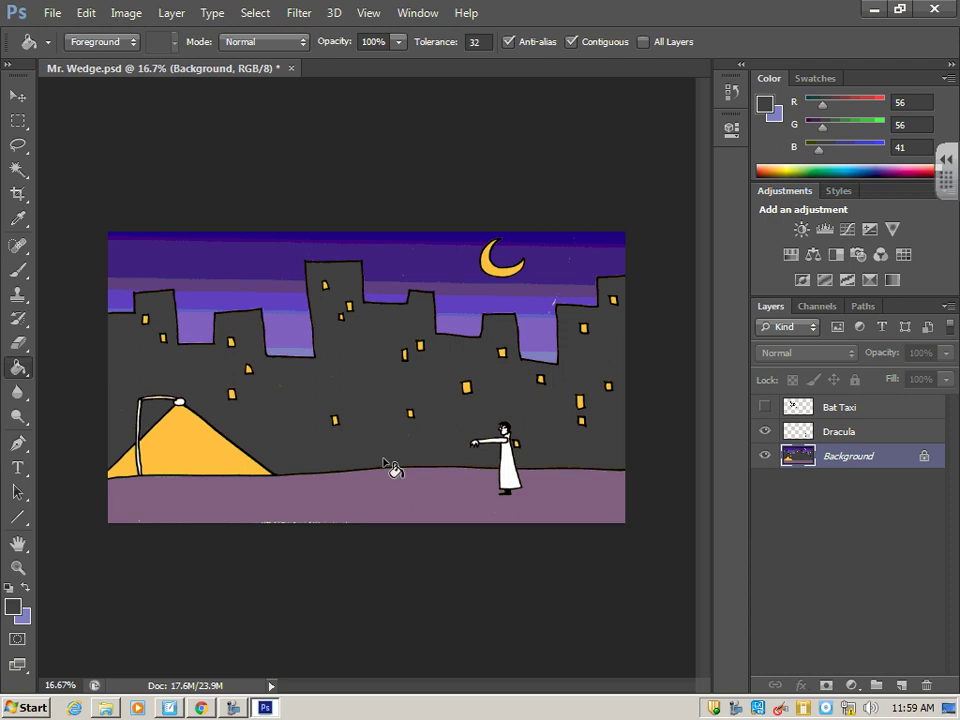
left_click(18, 567)
left_click(520, 476, "alt")
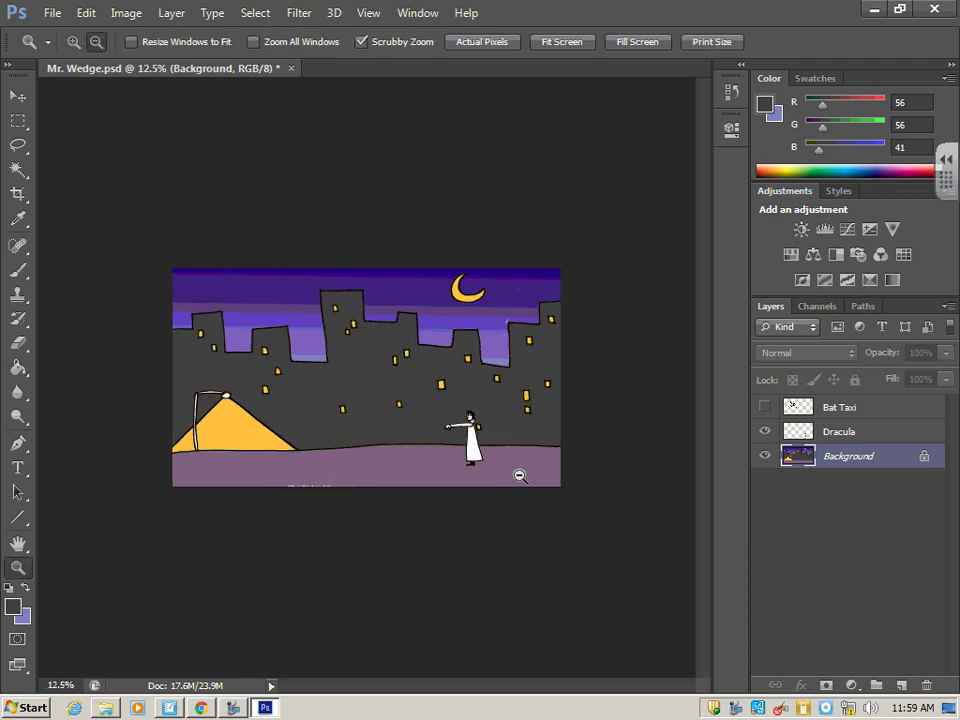
left_click(73, 42)
left_click(358, 325)
left_click(510, 469)
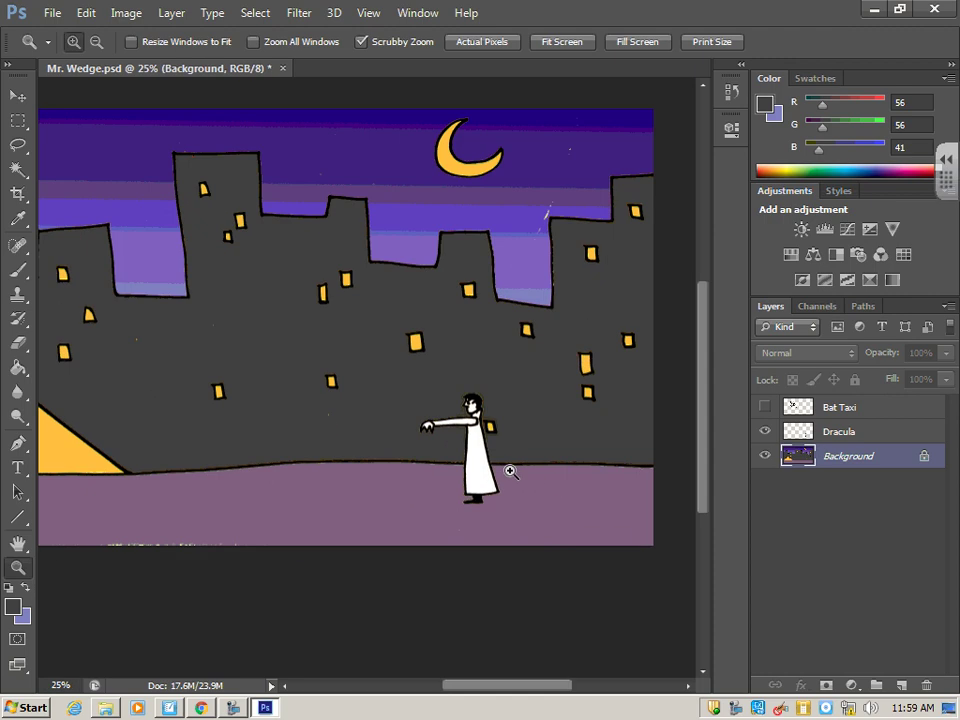
left_click(478, 443)
left_click(476, 441)
left_click(423, 323)
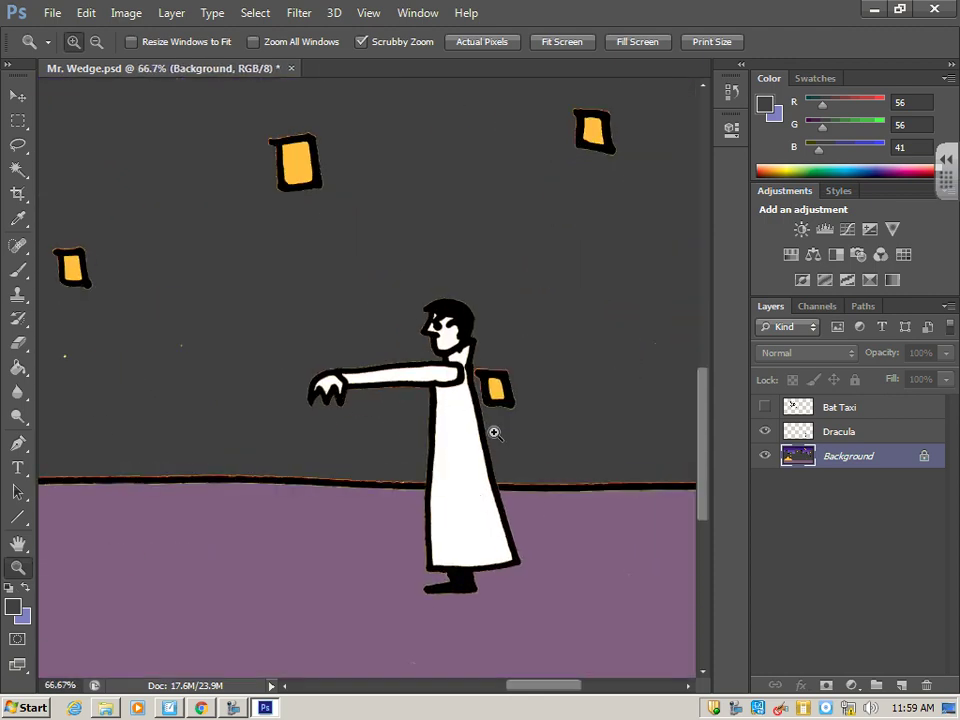
Set the foreground color to very dark olive (R 42, G 41, B 15) for filling with the Paint Bucket
left_click(12, 607)
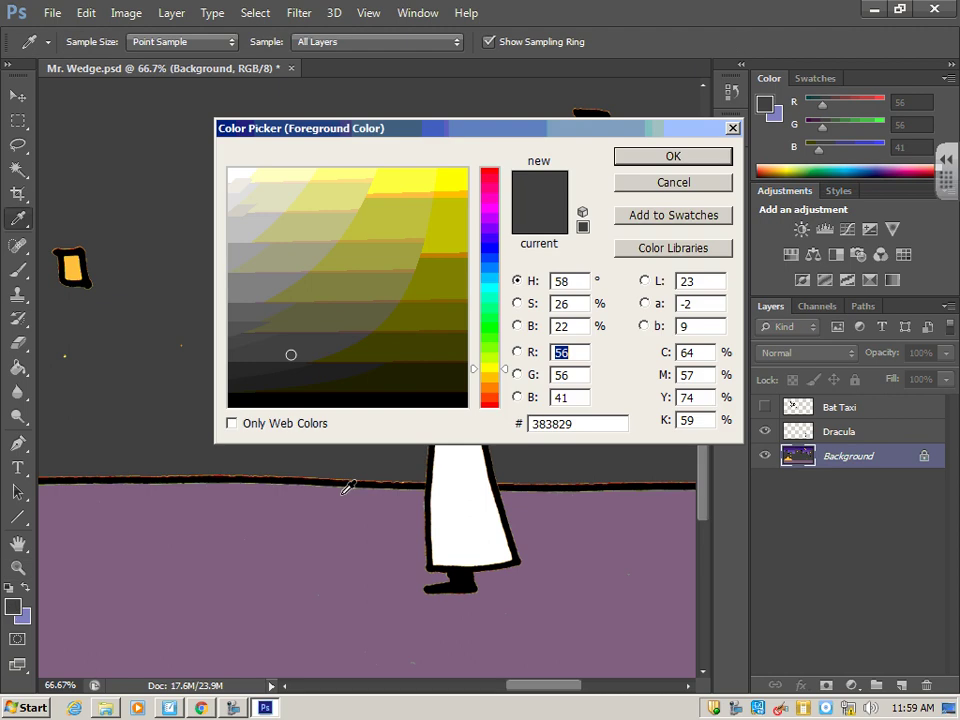
left_click(383, 368)
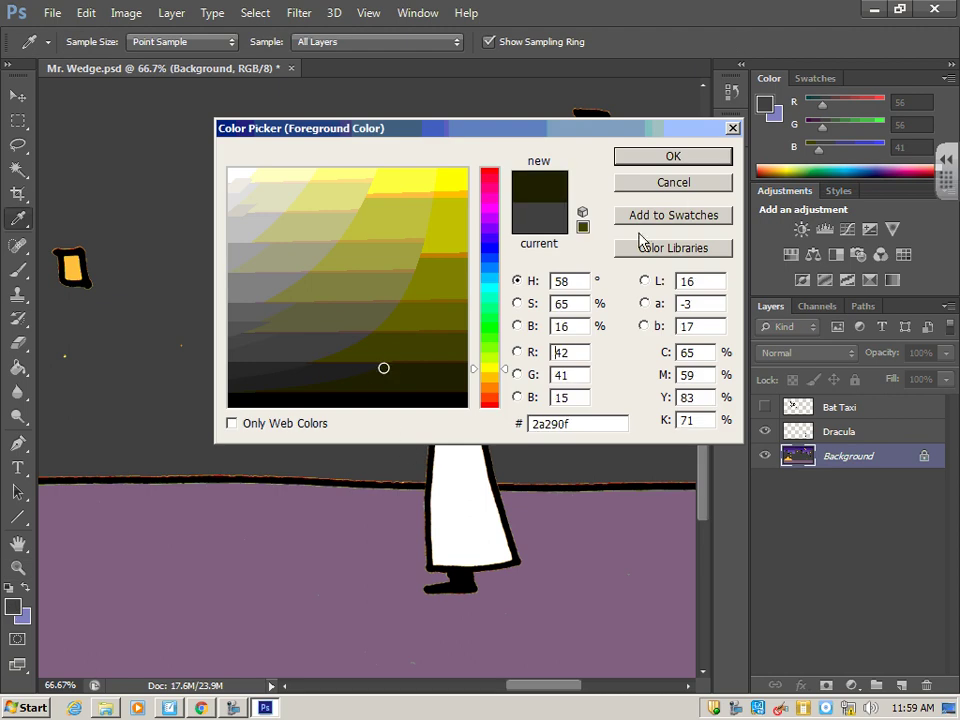
left_click(683, 158)
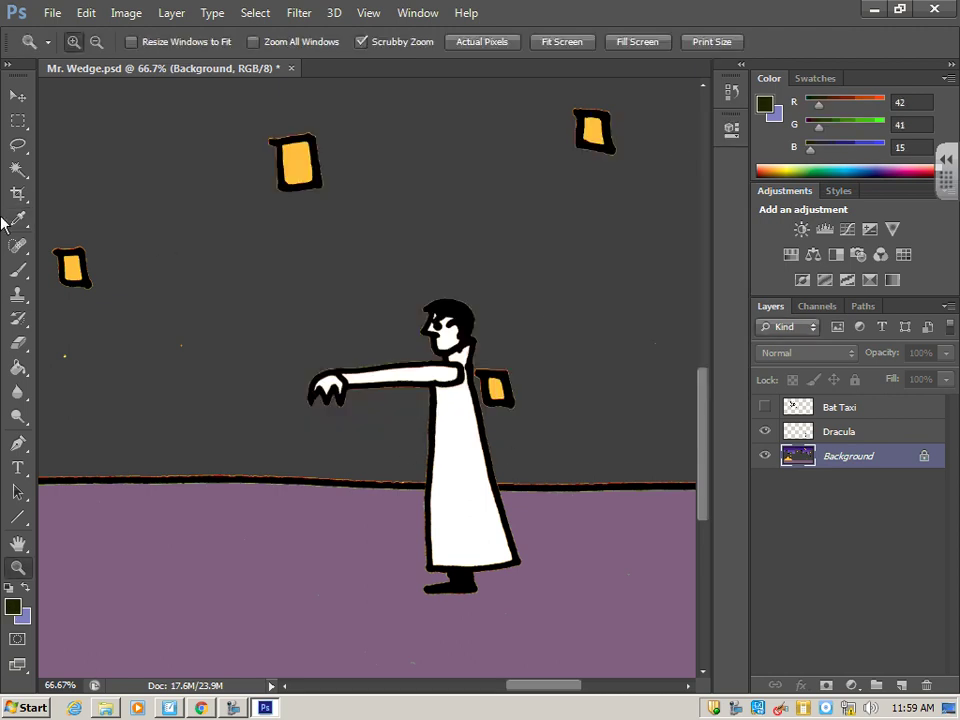
left_click(17, 367)
left_click(402, 370)
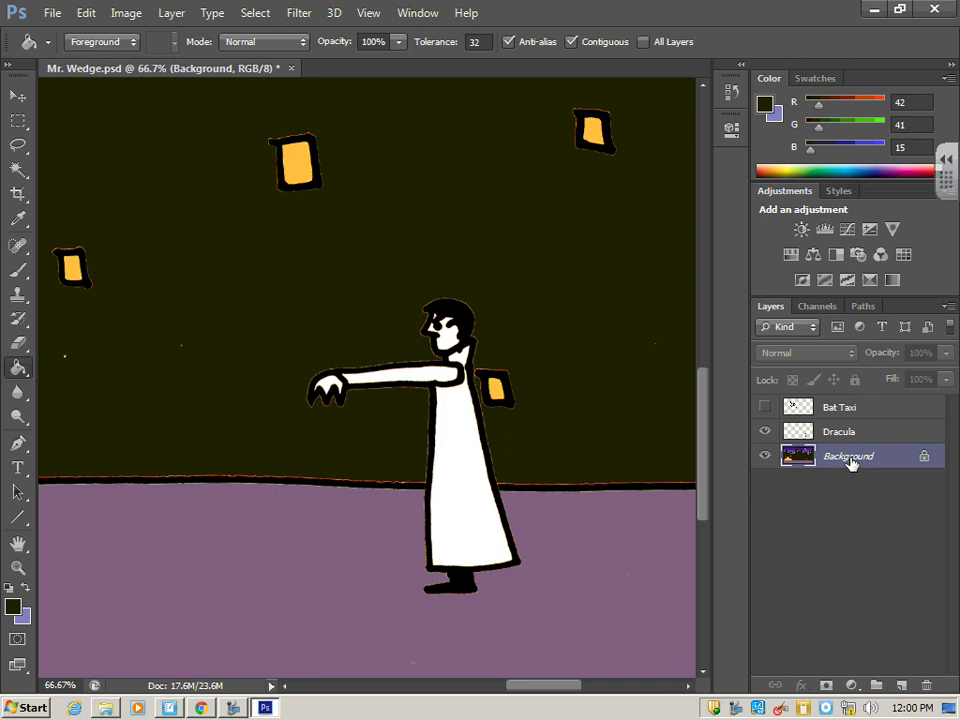
left_click(87, 13)
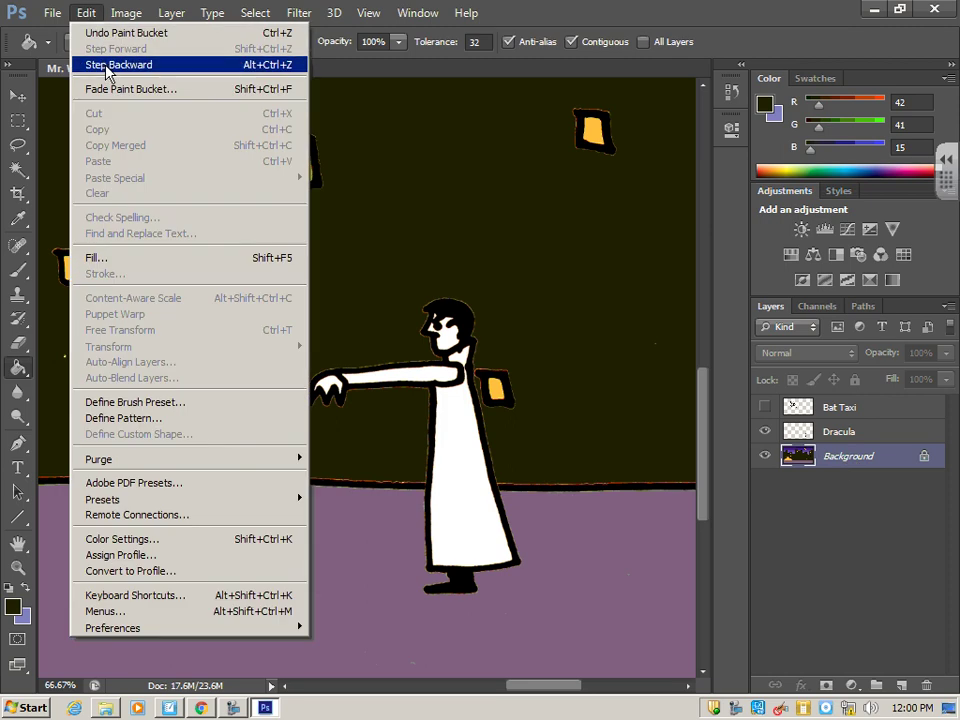
left_click(106, 66)
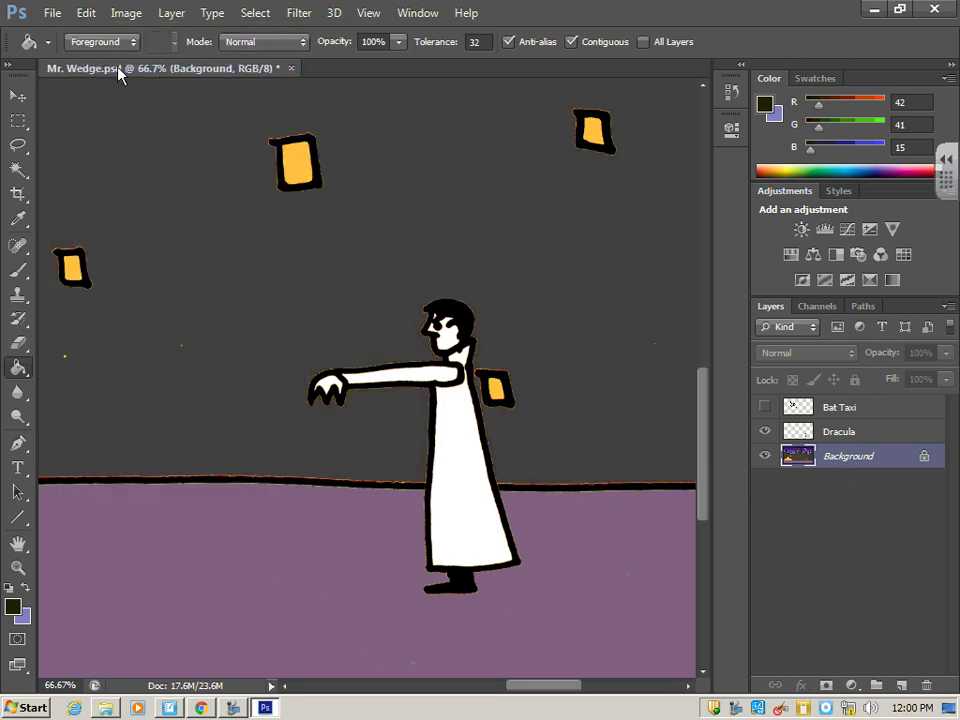
On the Dracula layer, fill the figure's coat, outstretched sleeve and collar with the dark olive foreground color
left_click(847, 437)
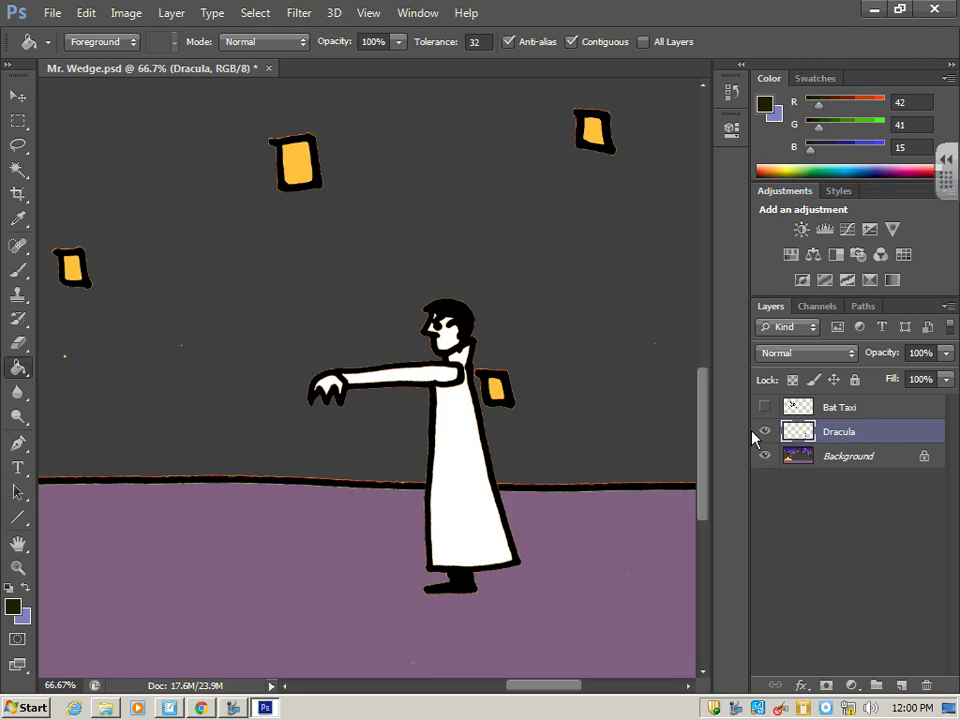
left_click(476, 454)
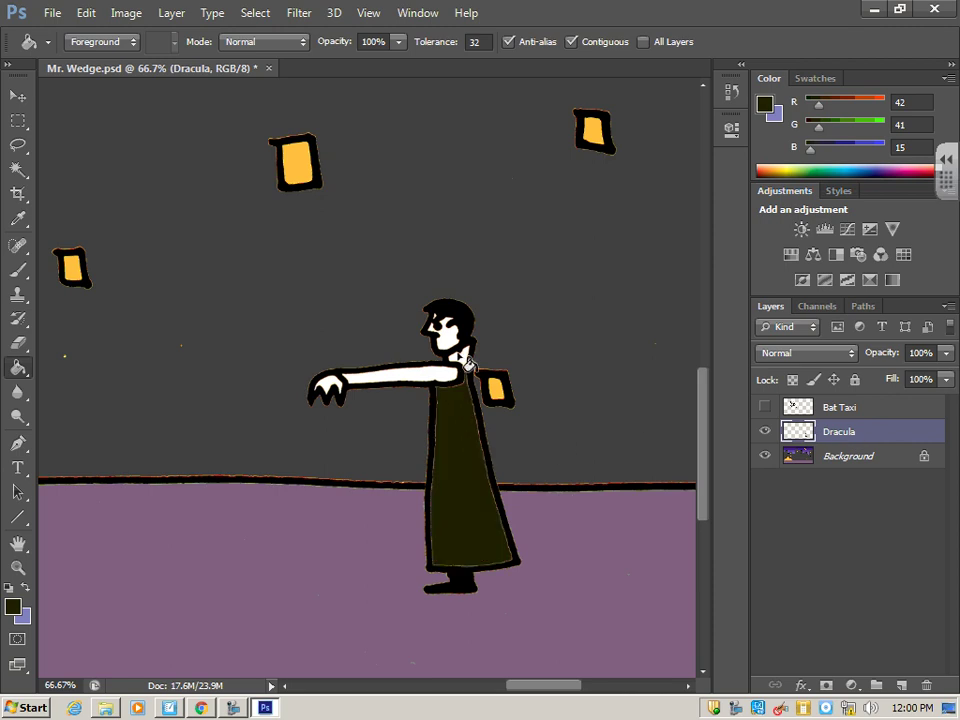
left_click(408, 382)
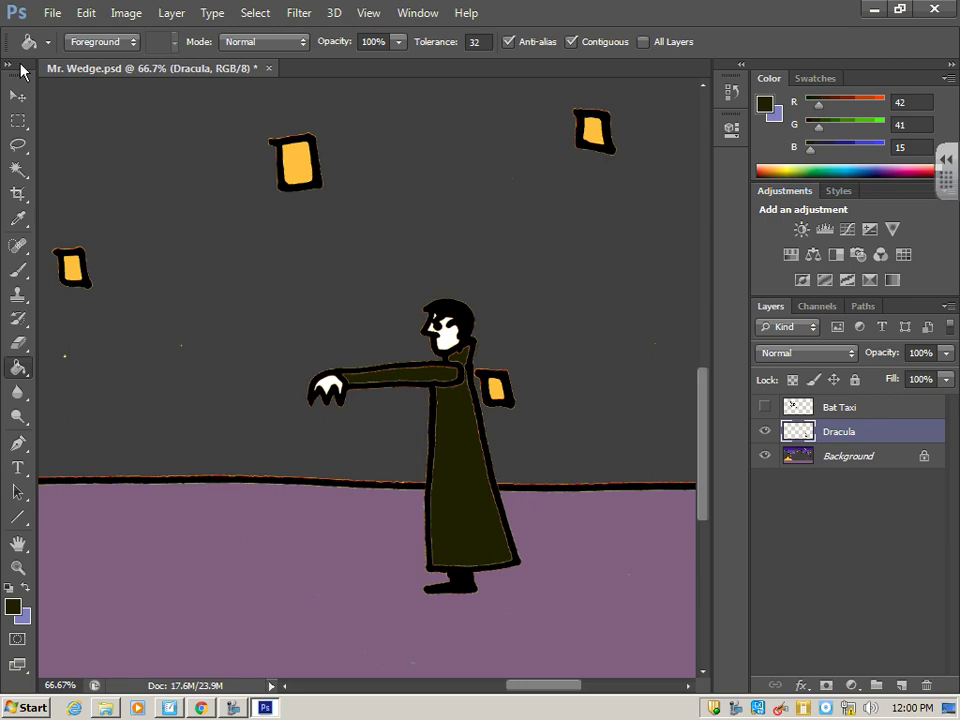
Make the Bat Taxi layer visible and zoom in on the winged taxi
left_click(19, 566)
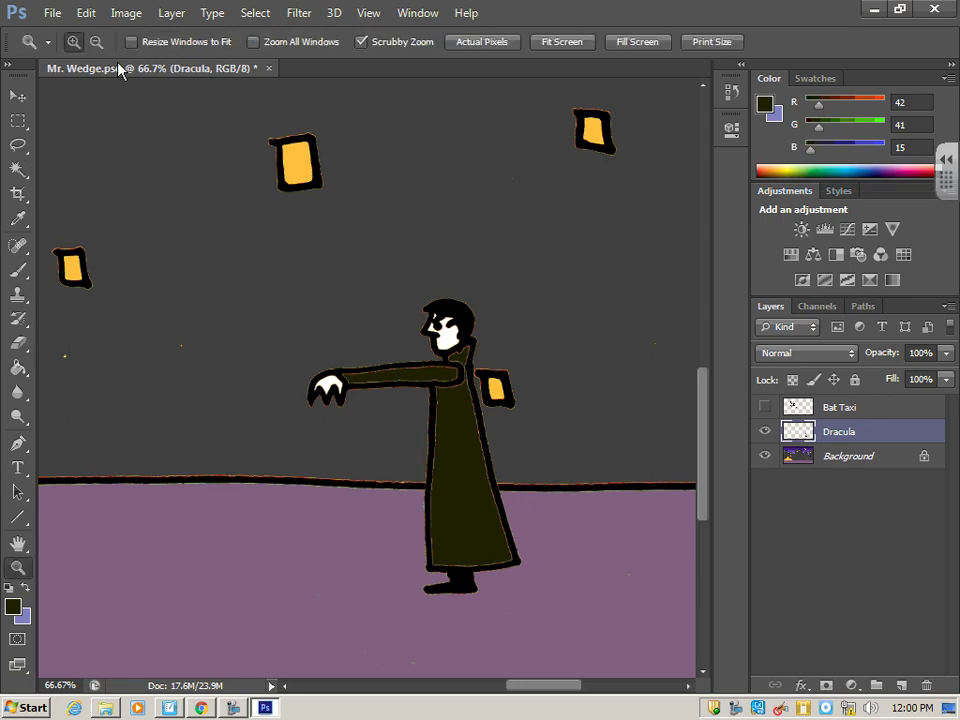
left_click(287, 206, "alt")
left_click(291, 206, "alt")
left_click(291, 206, "alt")
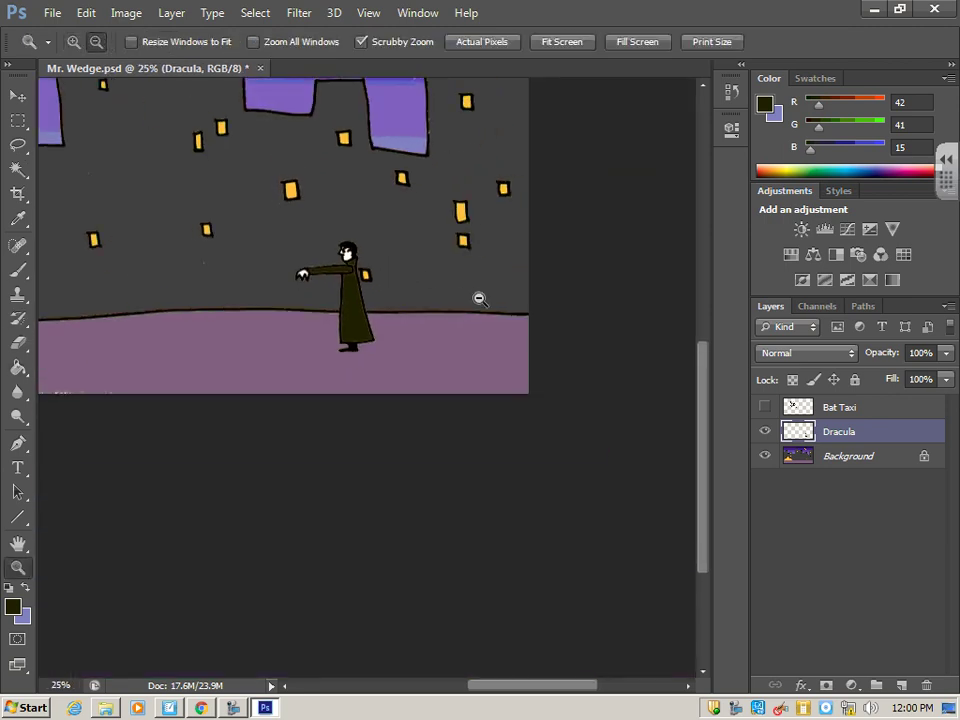
left_click(479, 298, "alt")
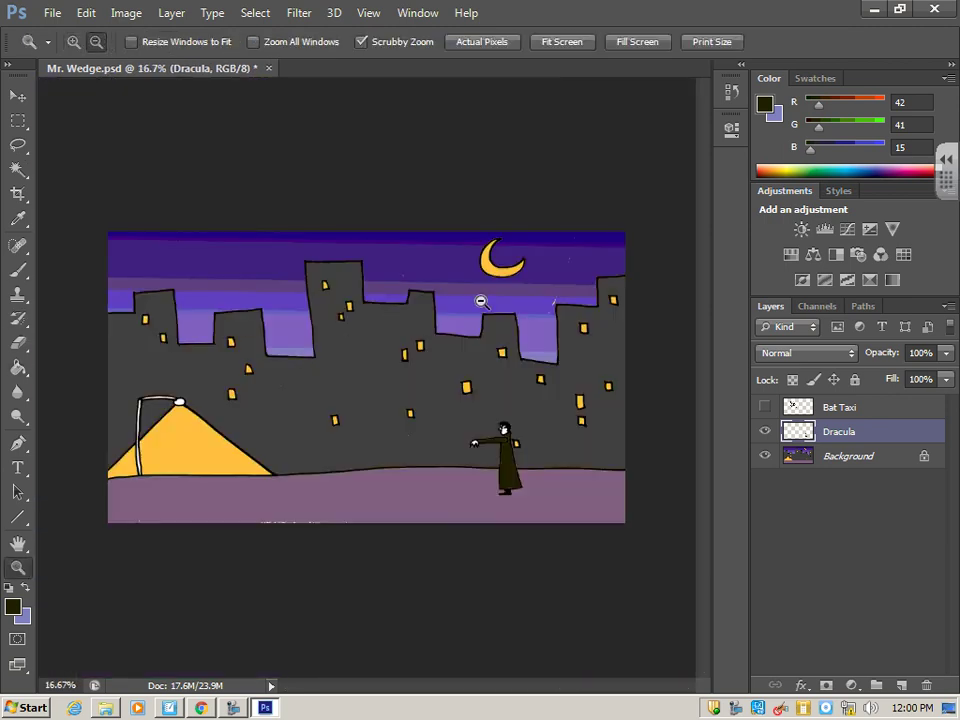
left_click(765, 408)
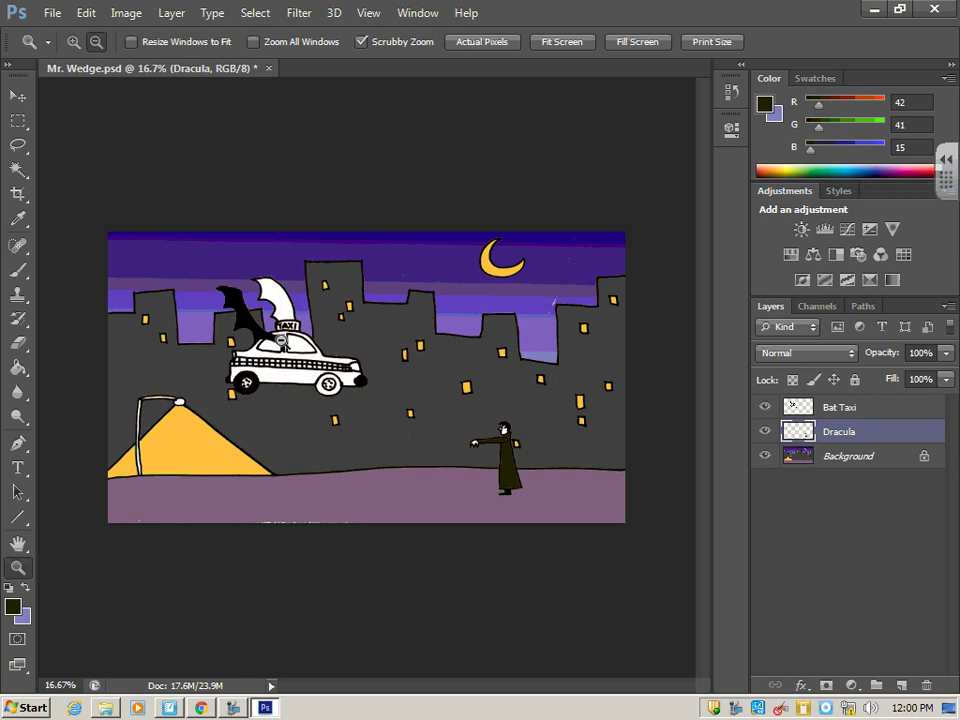
left_click(73, 42)
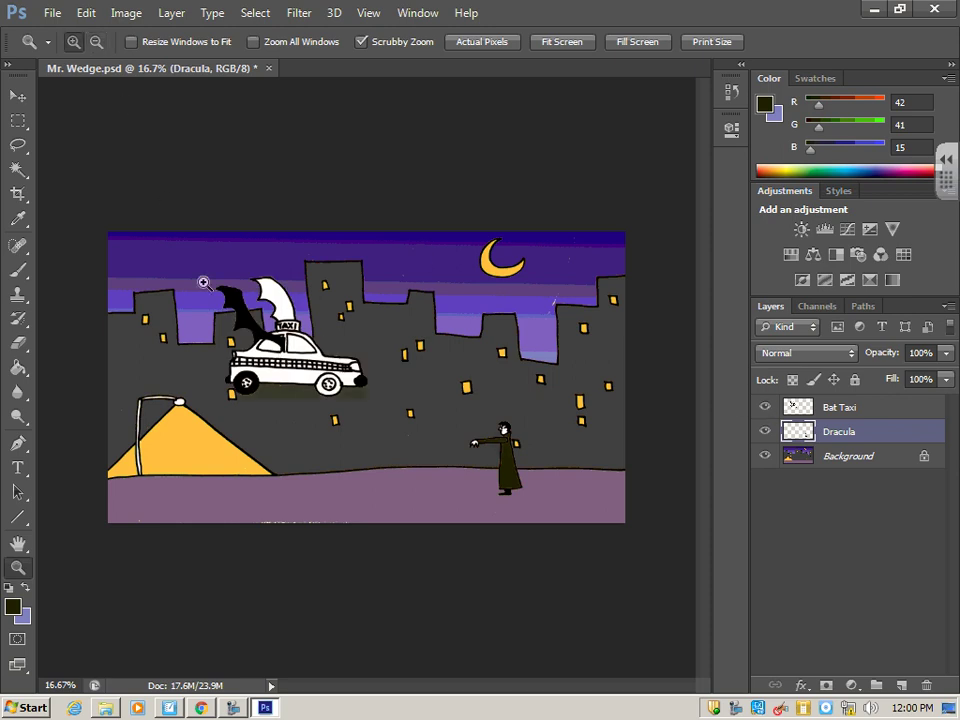
left_click(203, 283)
left_click(220, 315)
left_click(238, 318)
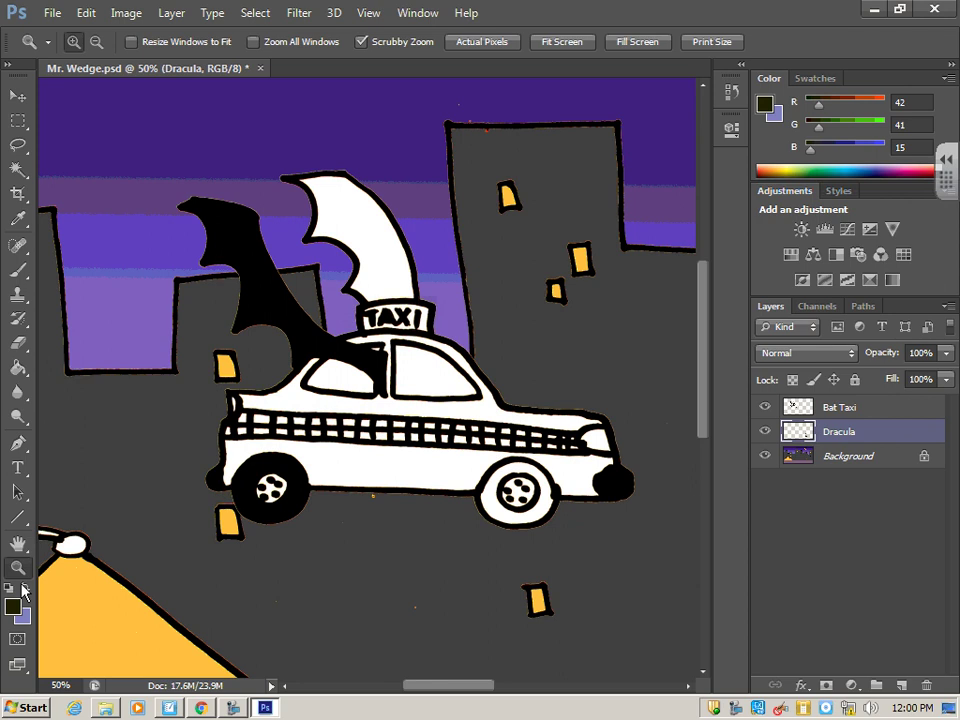
Set the foreground color to black and, on the Bat Taxi layer, fill the white wing, the front tire and alternating checker squares
left_click(16, 609)
left_click_drag(302, 365, 228, 407)
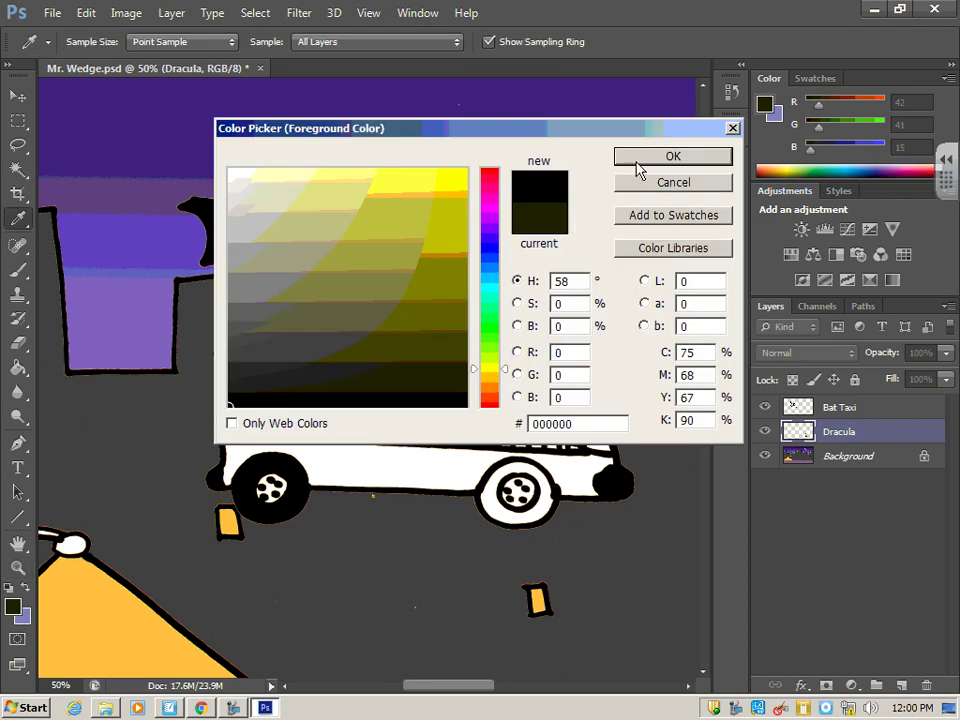
left_click(637, 160)
left_click(17, 366)
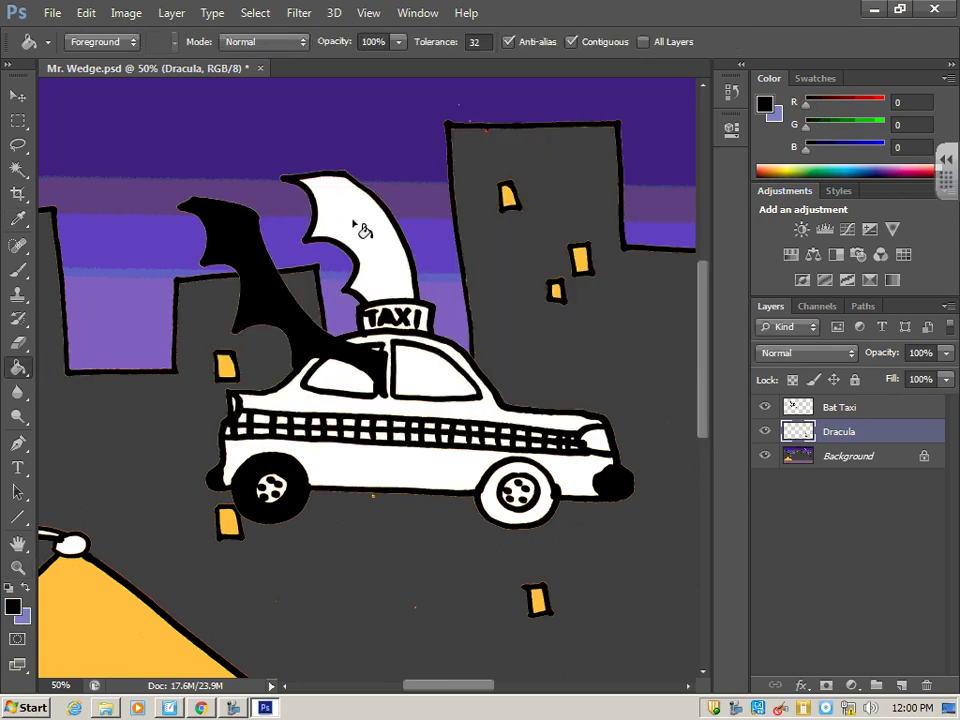
left_click(857, 412)
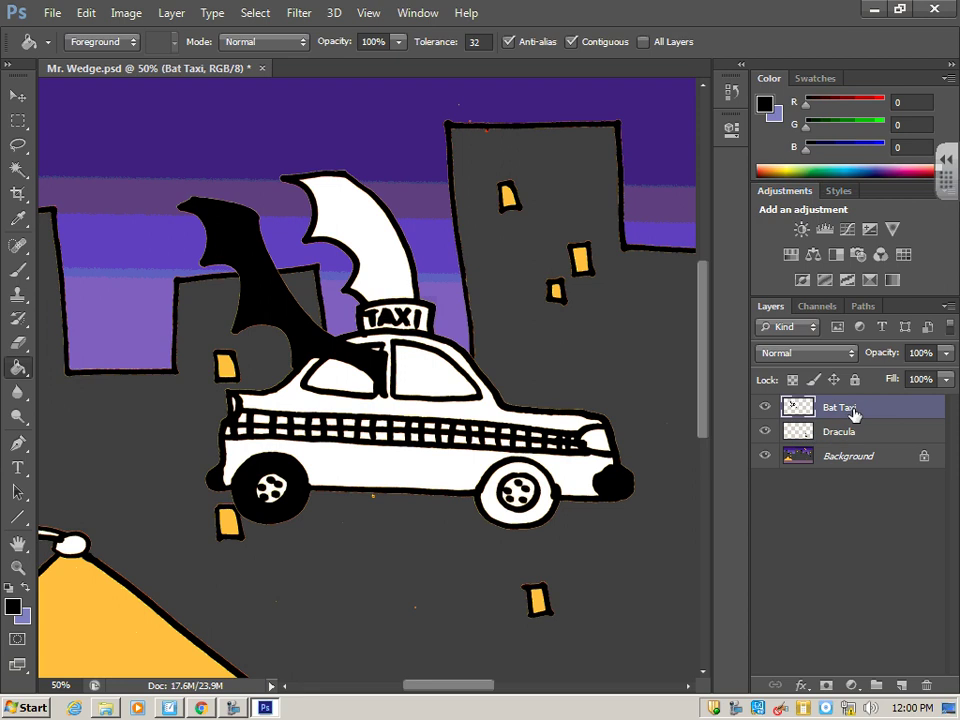
left_click(378, 256)
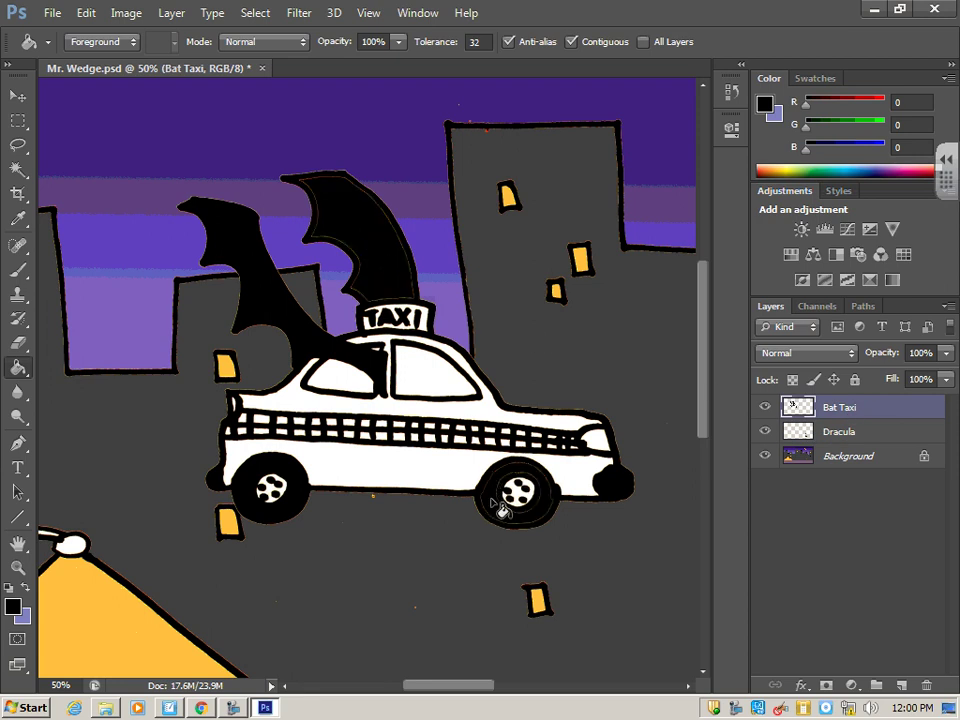
left_click(494, 504)
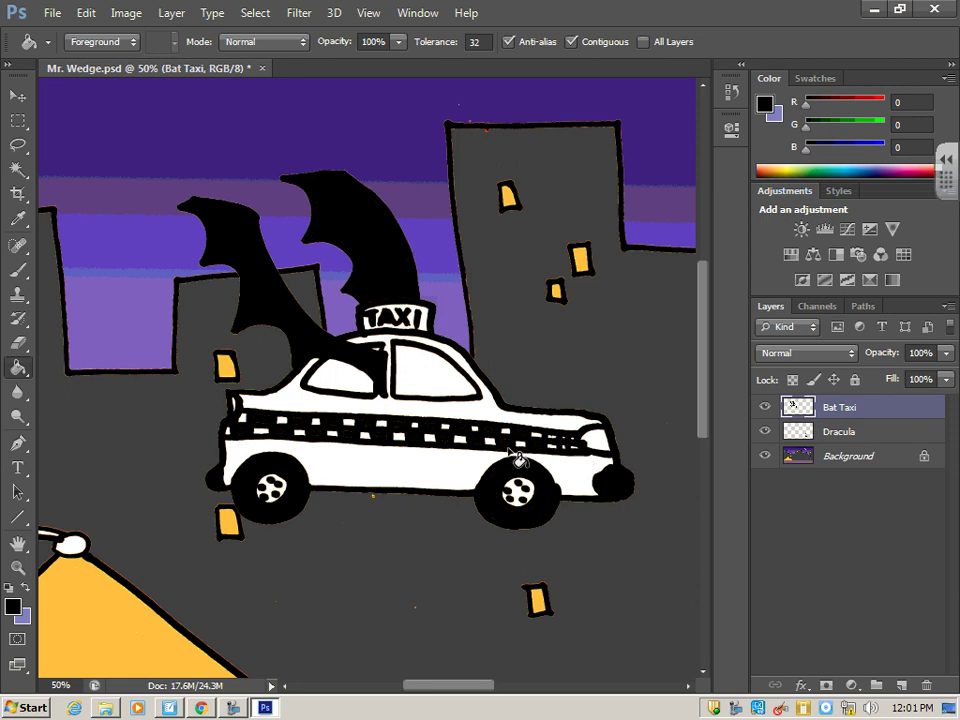
Set the foreground color to warm gray (R 153, G 152, B 137) and fill both taxi windows and the headlight
scroll(452, 378, "down", 1)
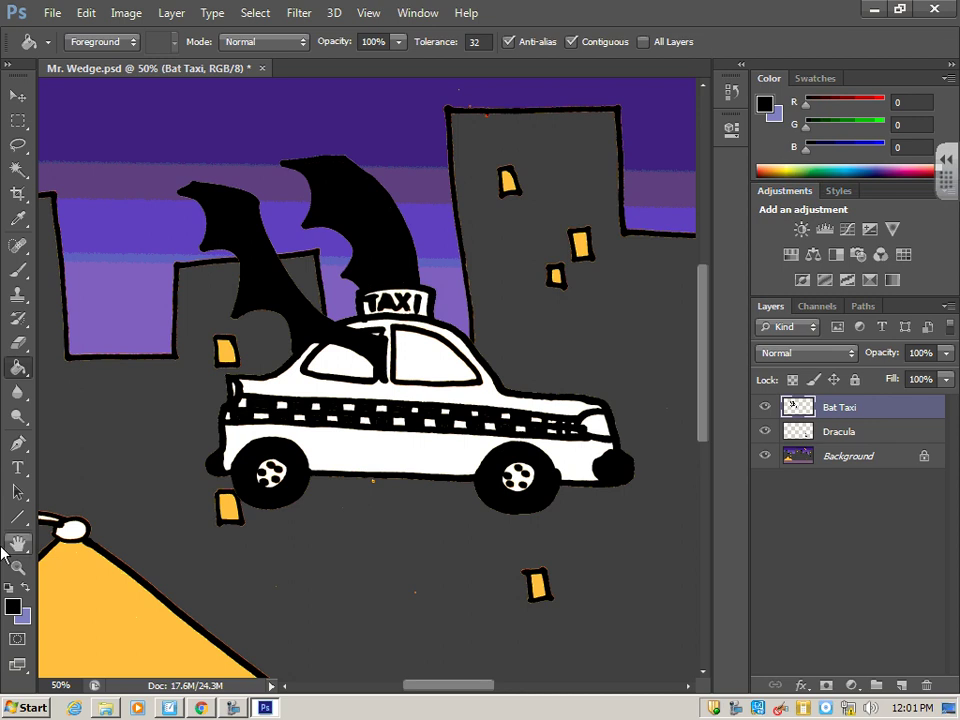
left_click(14, 607)
mouse_move(261, 273)
left_mouse_down()
mouse_move(210, 249)
mouse_move(253, 263)
left_mouse_up()
left_click(658, 160)
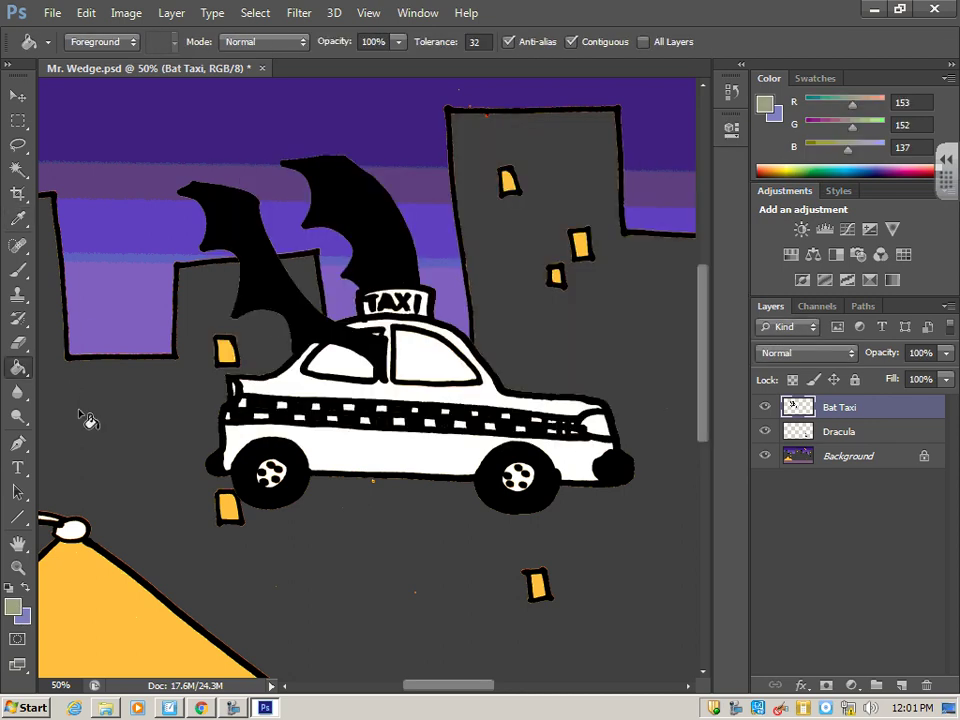
left_click(342, 362)
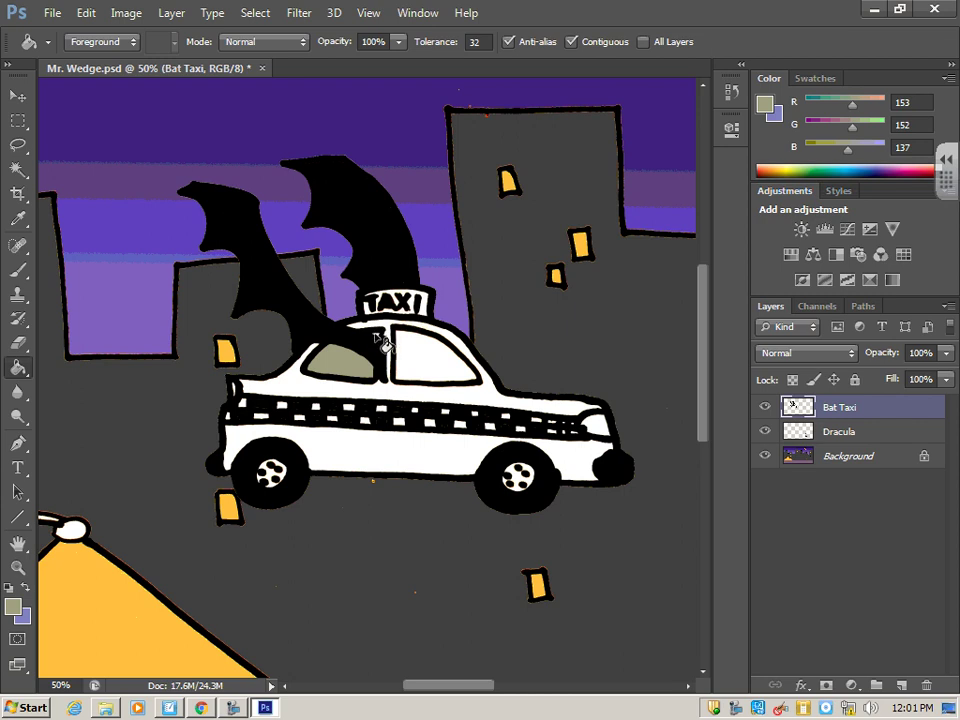
left_click(430, 370)
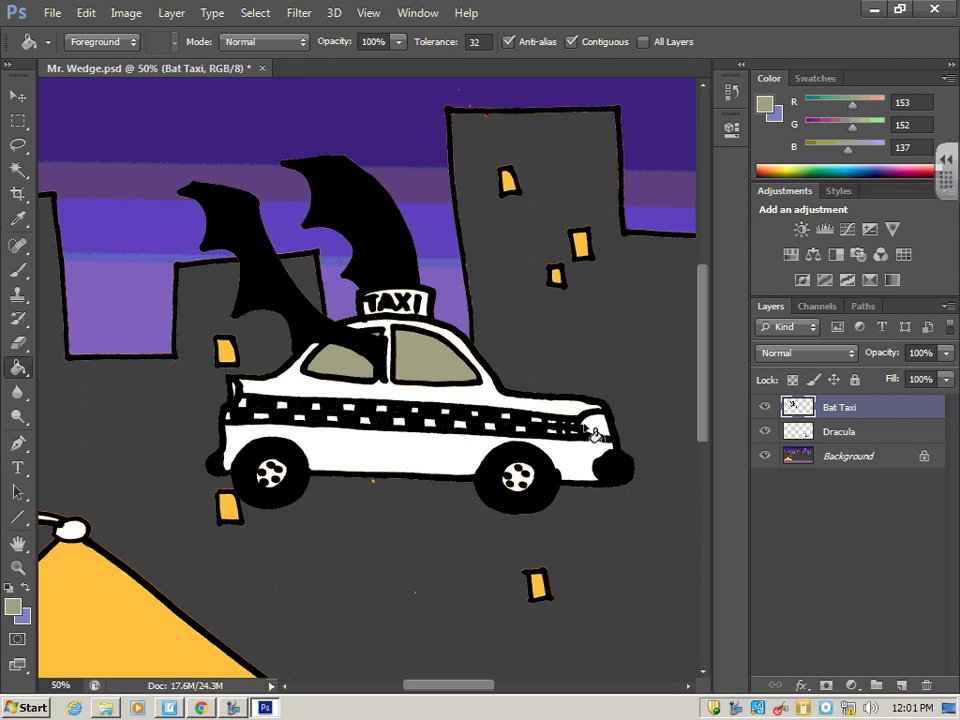
left_click(593, 424)
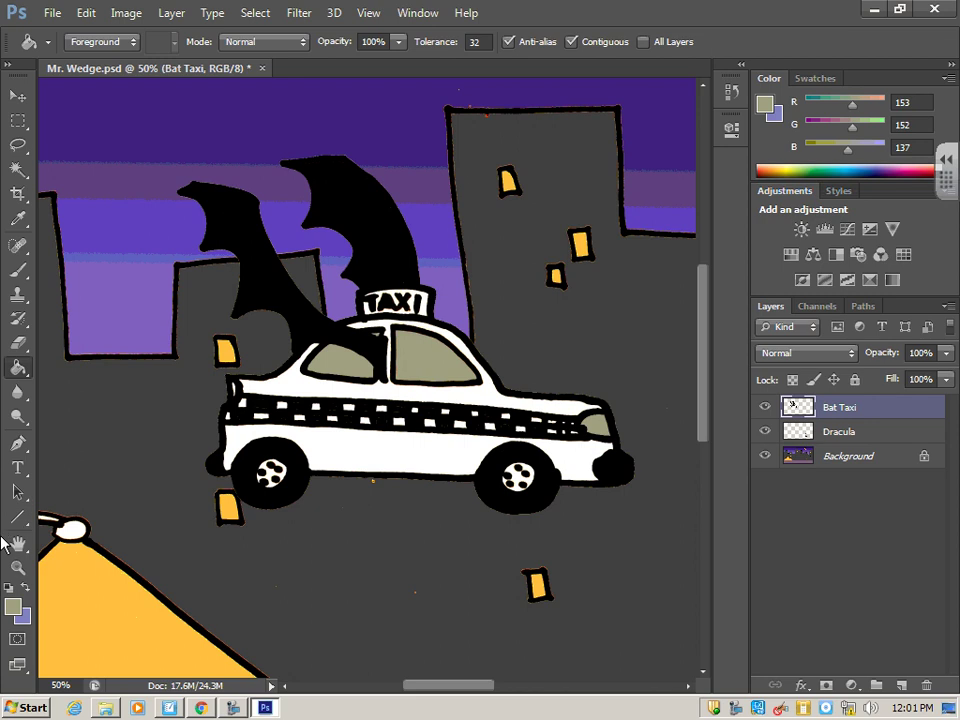
Set the foreground color to yellow (R 206, G 201, B 60) and fill the taxi body above and below the checker stripe
left_click(13, 606)
left_click(396, 212)
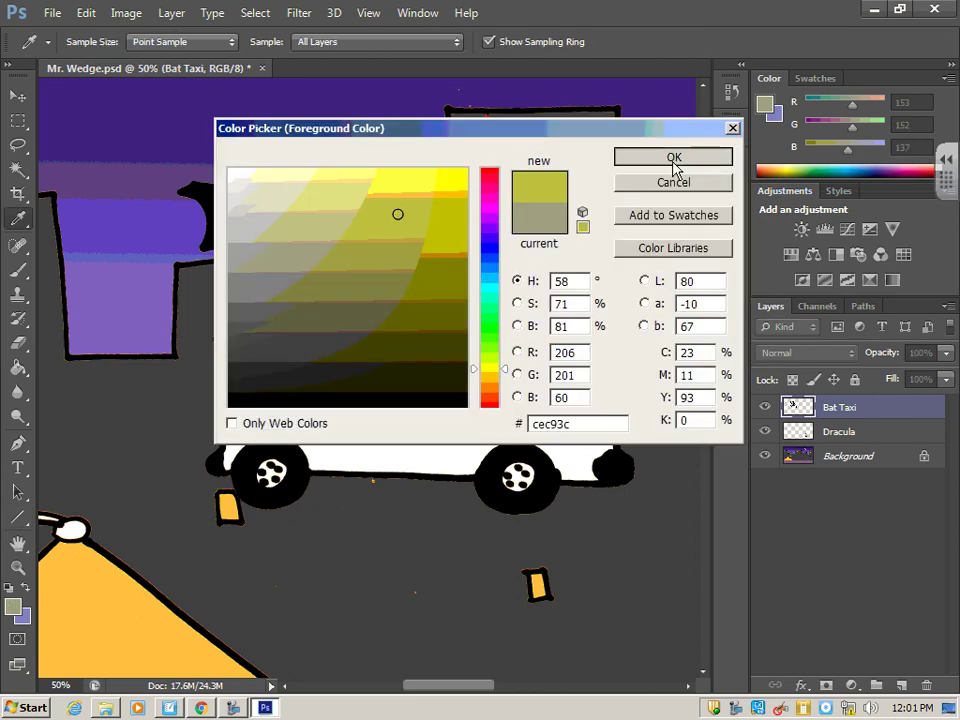
left_click(673, 156)
left_click(469, 440)
left_click(470, 390)
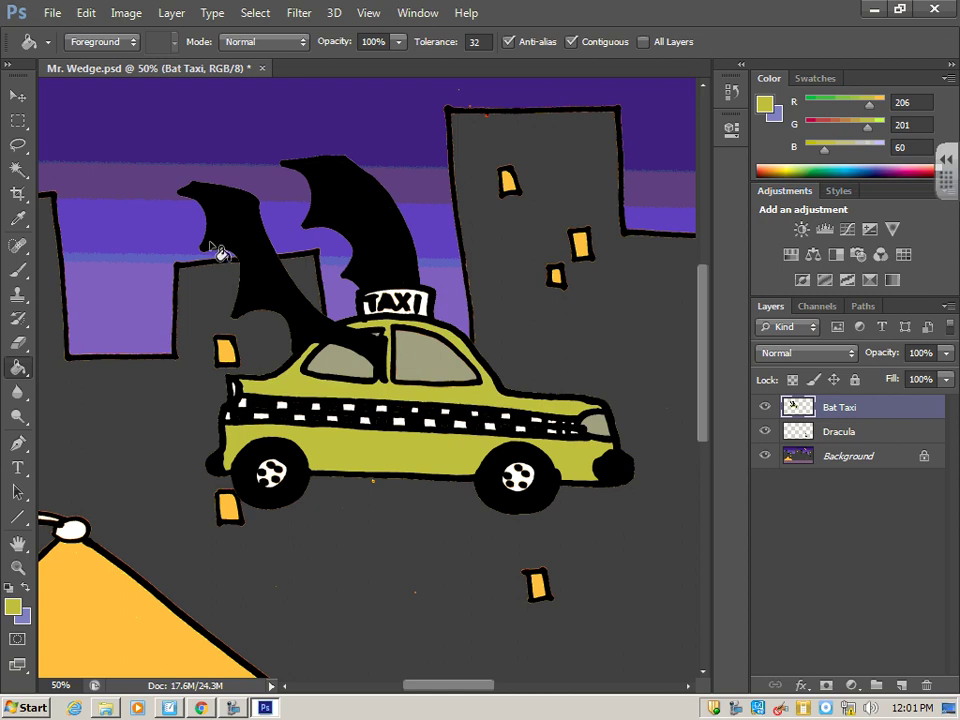
Show the whole drawing and move the Bat Taxi layer slightly down and to the left with the Move tool
key("z")
left_click(96, 42)
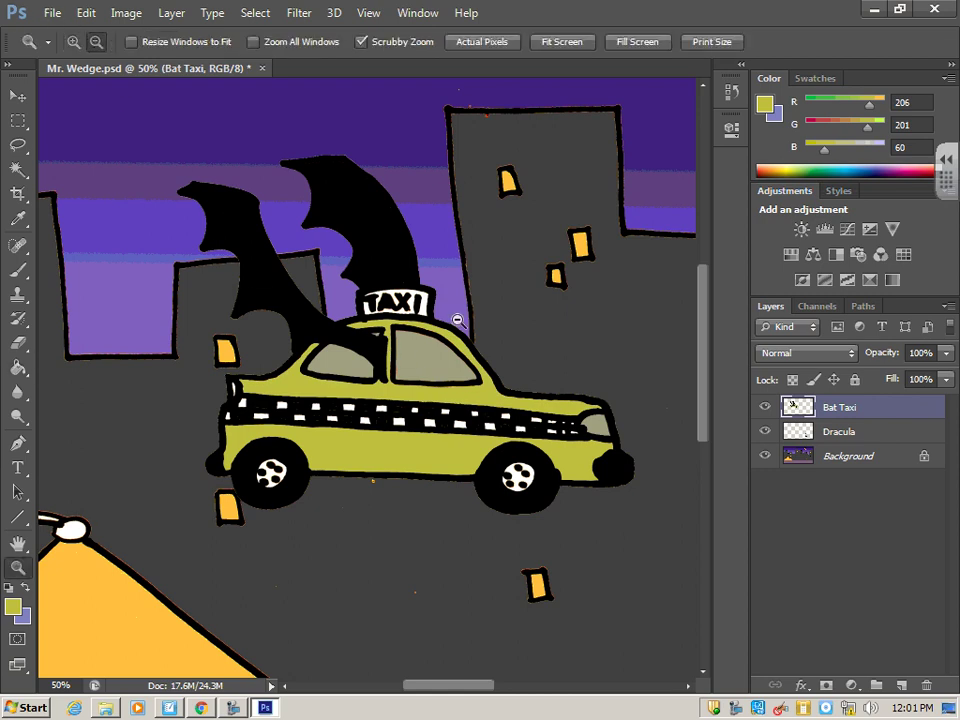
left_click(418, 370)
left_click(418, 370)
left_click(418, 370)
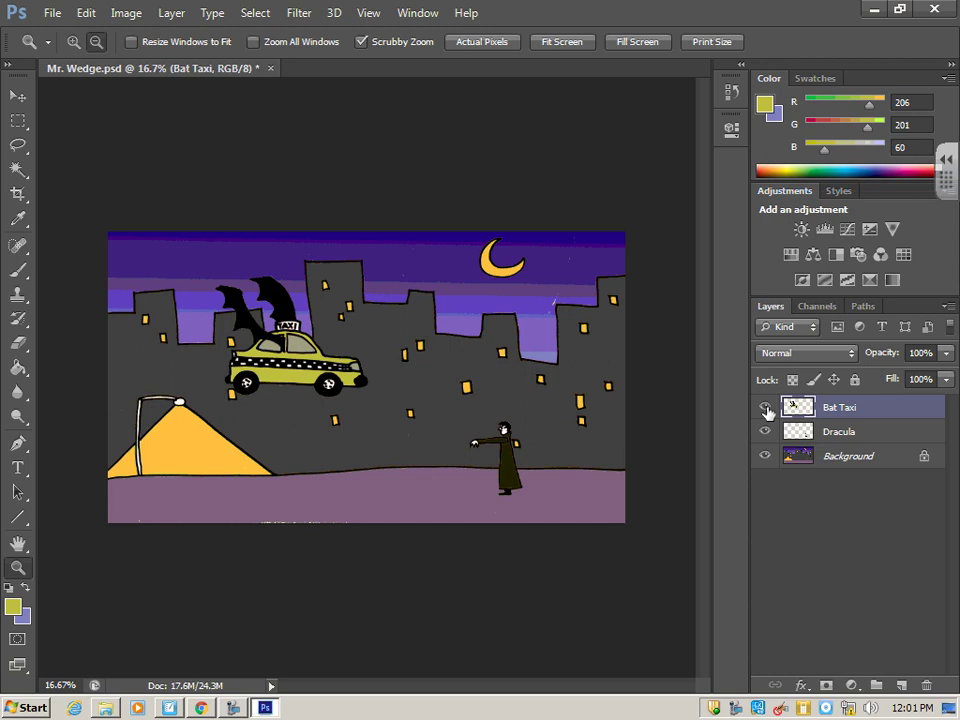
left_click(18, 95)
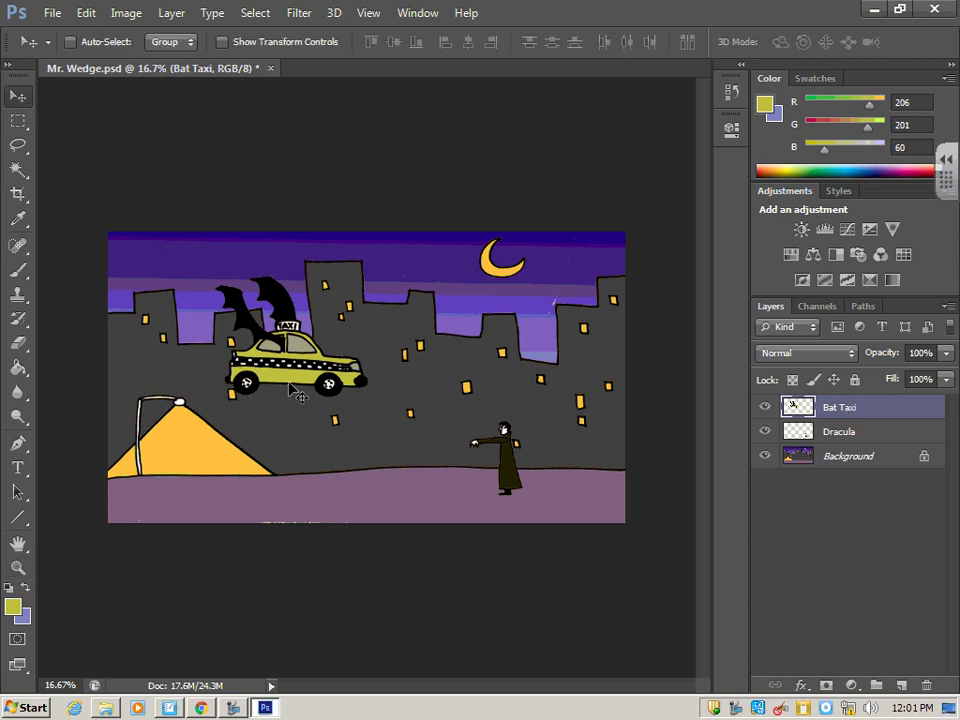
left_click_drag(283, 368, 315, 377)
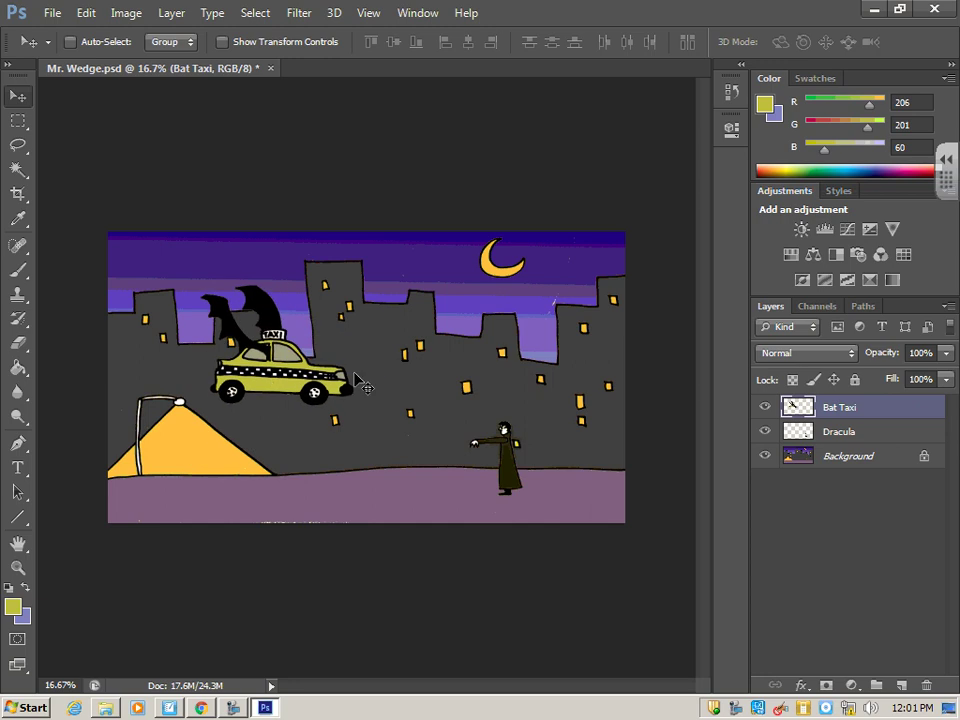
Save the colored drawing under its existing file name
left_click(52, 14)
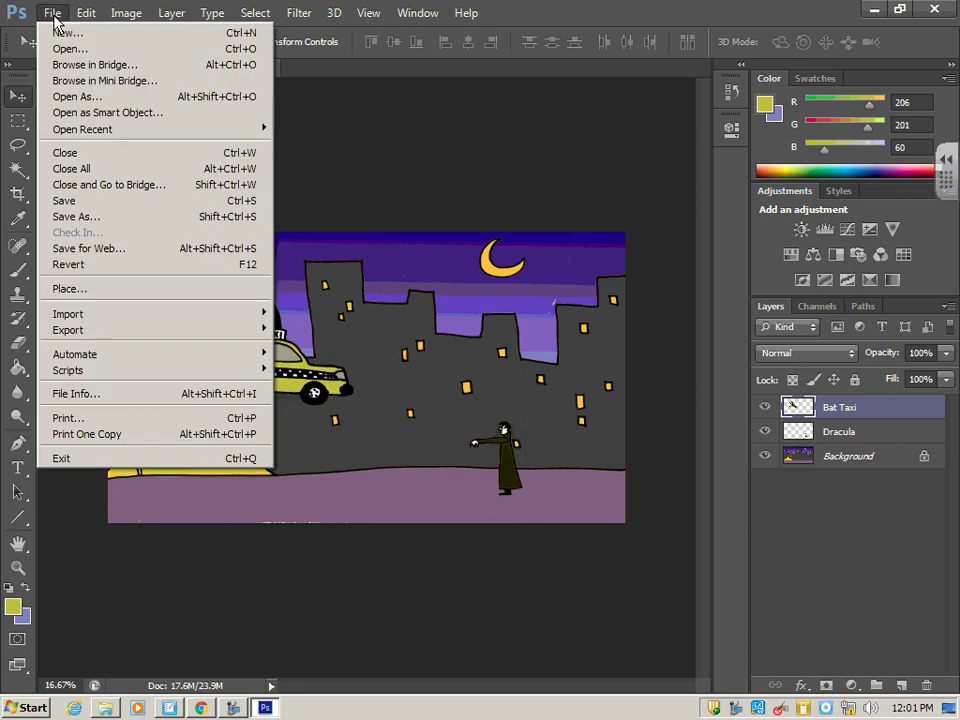
left_click(91, 204)
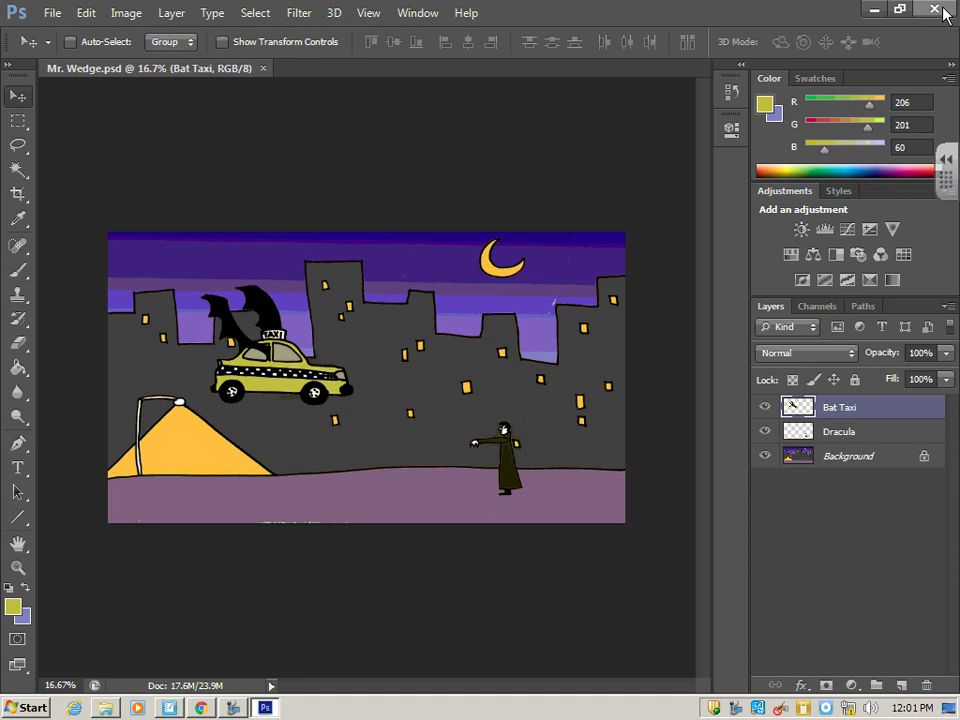
left_click(235, 708)
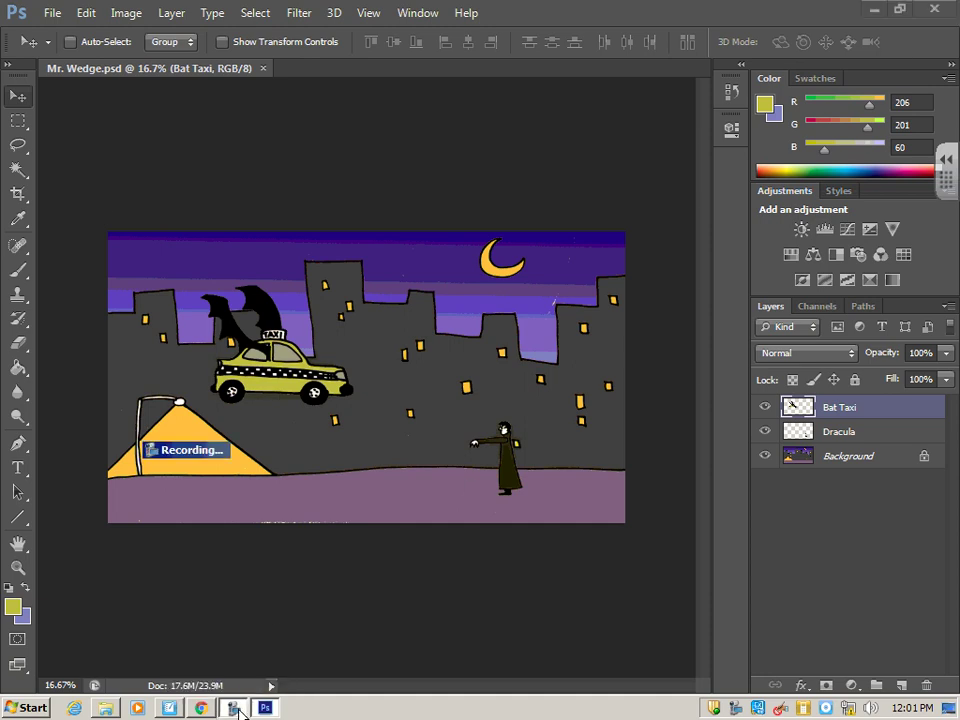